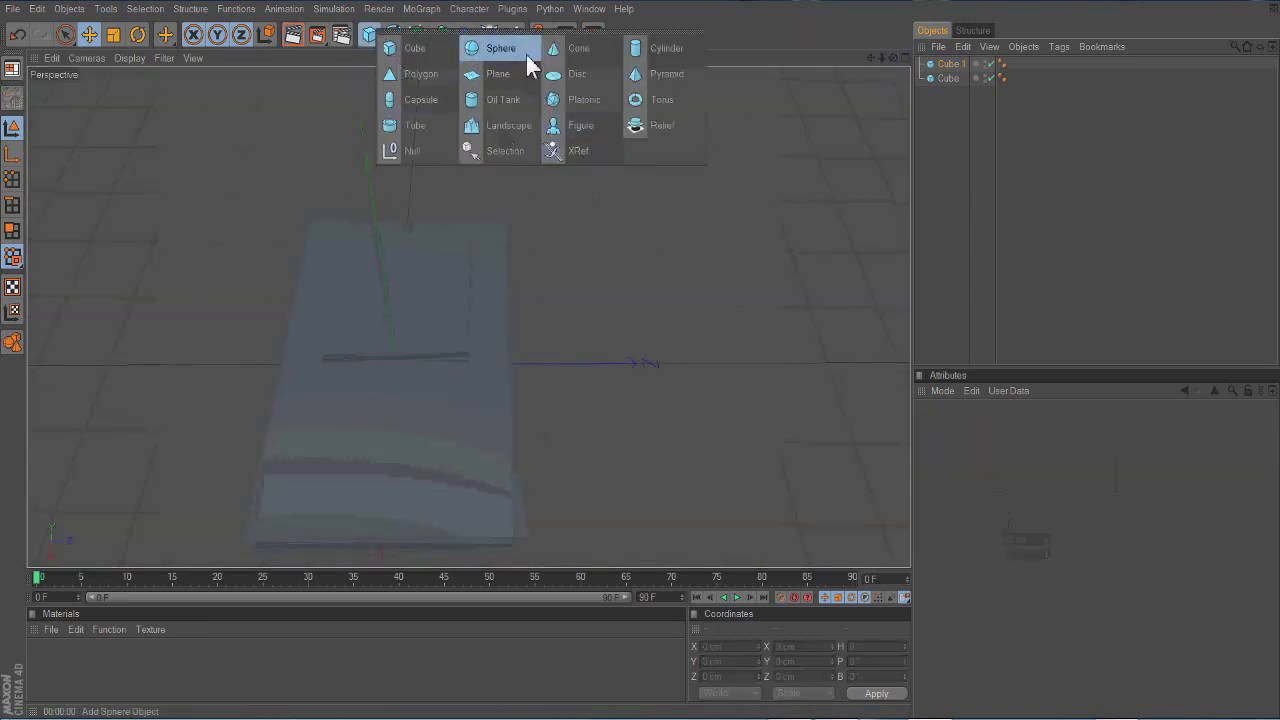
# Add a Sphere primitive and place it on the lower half of the flat plate
pyautogui.moveTo(370, 42); pyautogui.dragTo(525, 52)
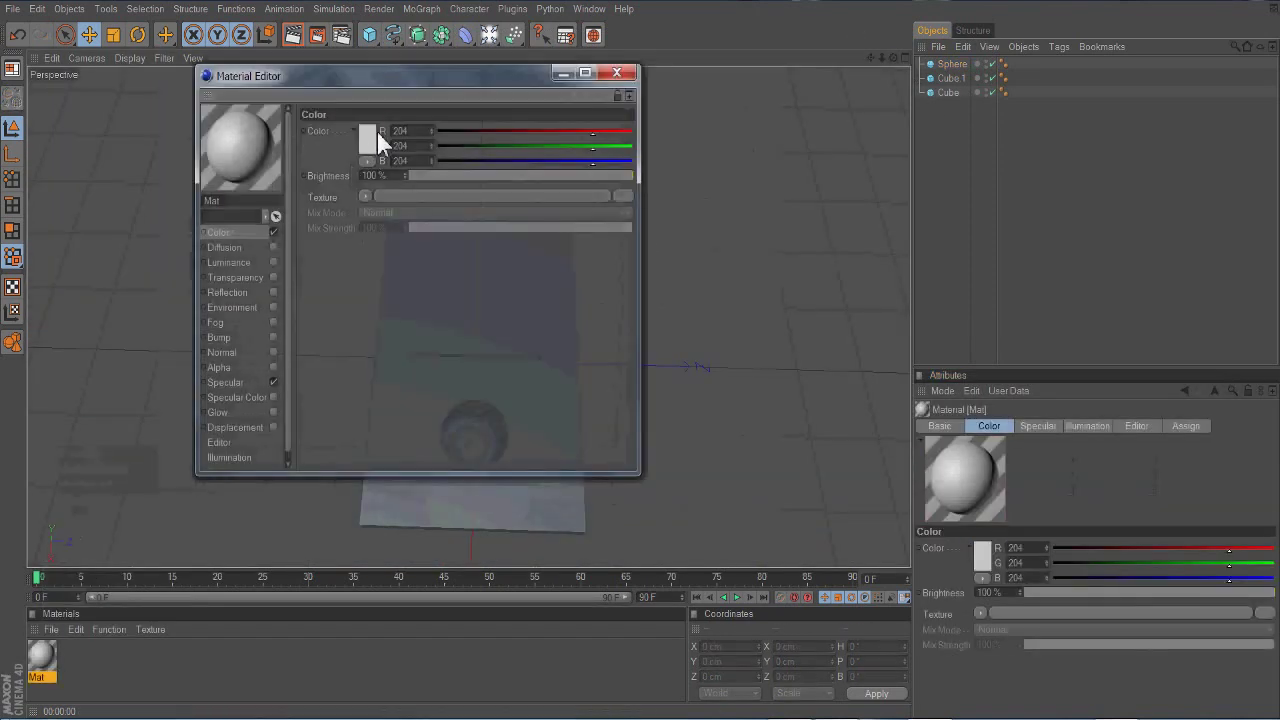
# Create a dark material Mat with 8% reflection and apply it to the sphere
pyautogui.click(373, 135)
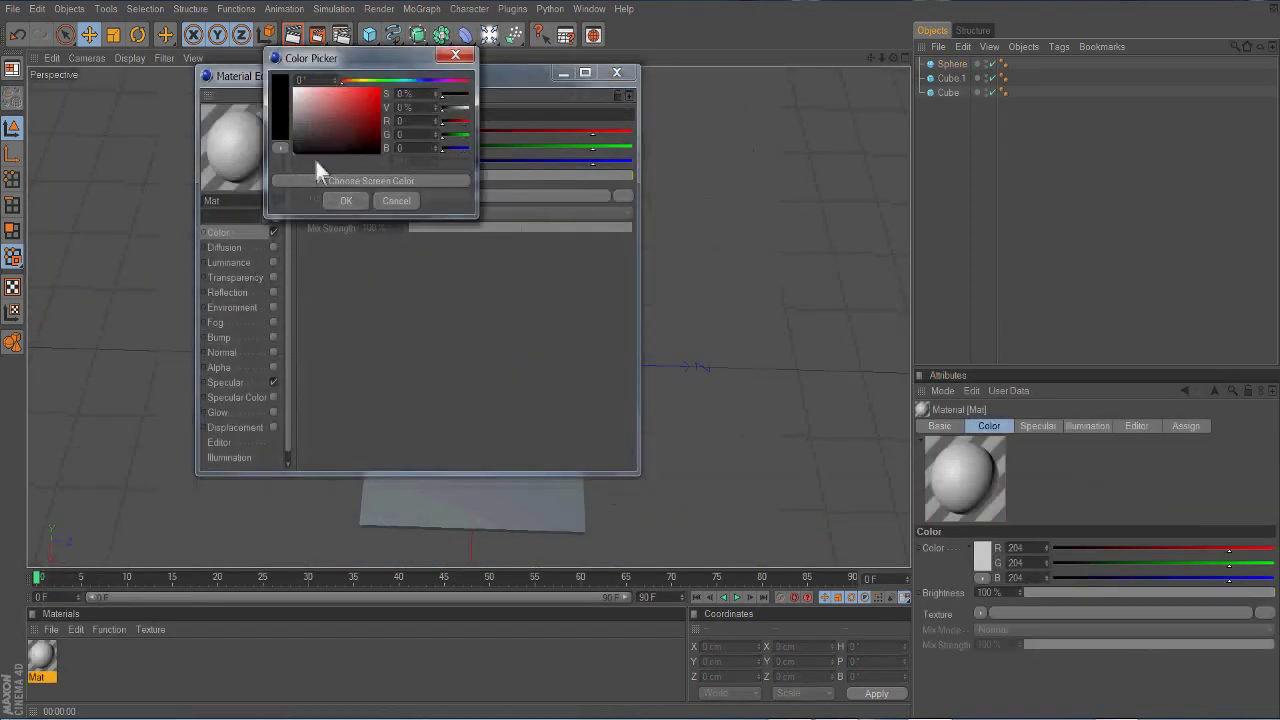
pyautogui.click(340, 201)
pyautogui.click(273, 292)
pyautogui.moveTo(630, 176); pyautogui.dragTo(435, 188)
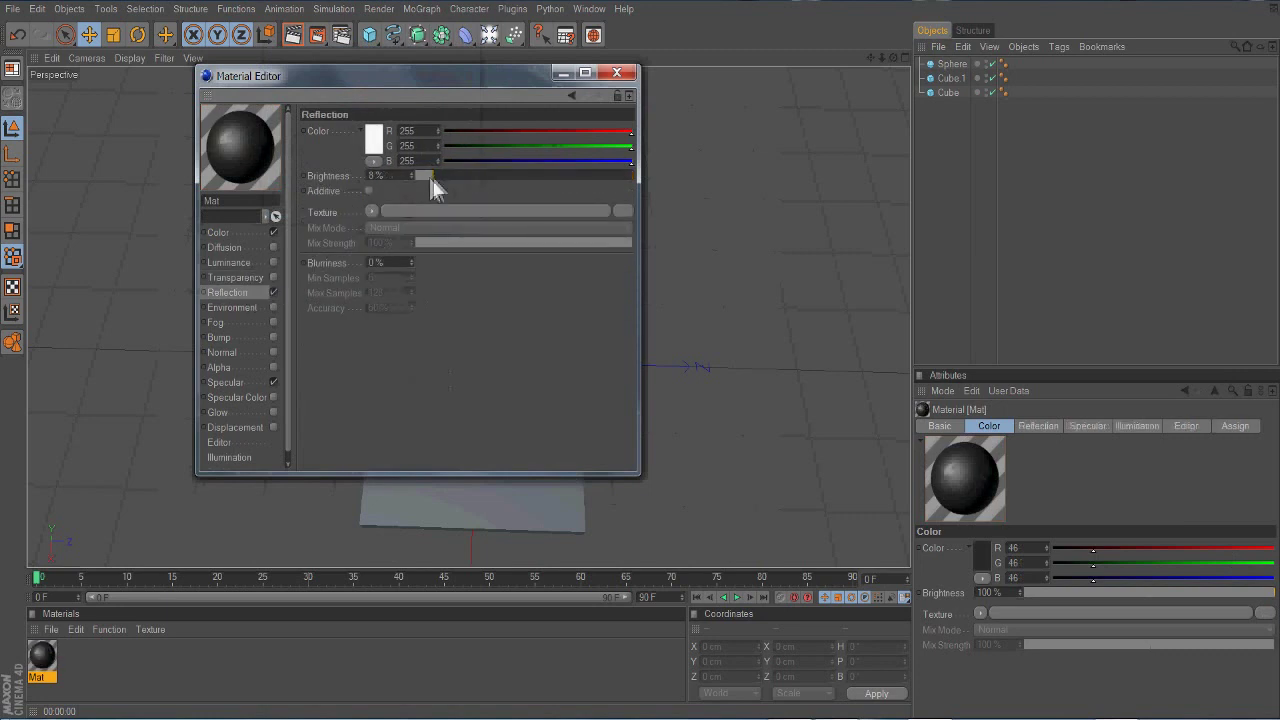
pyautogui.click(372, 212)
pyautogui.click(617, 72)
pyautogui.moveTo(42, 655); pyautogui.dragTo(950, 63)
pyautogui.hotkey('ctrl', 'r')
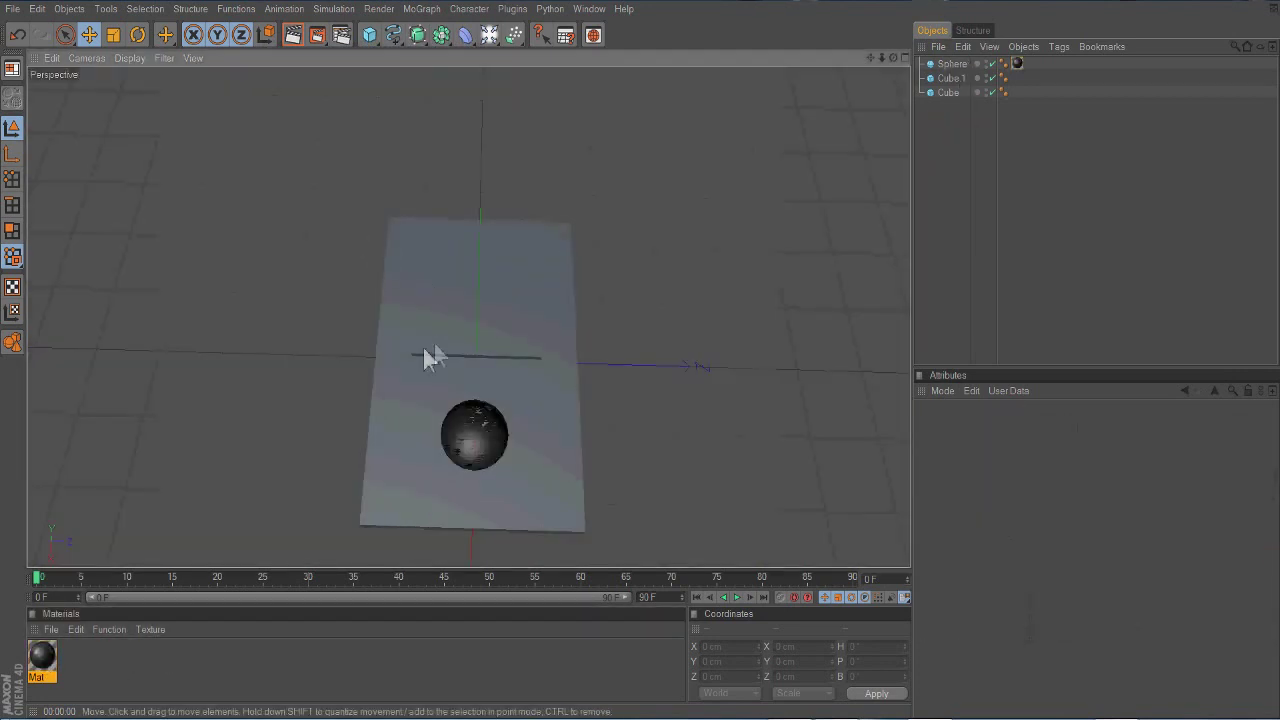
# Scale the sphere up and change Mat's colour to black (RGB 0, 0, 0)
pyautogui.click(478, 438)
pyautogui.press('t')
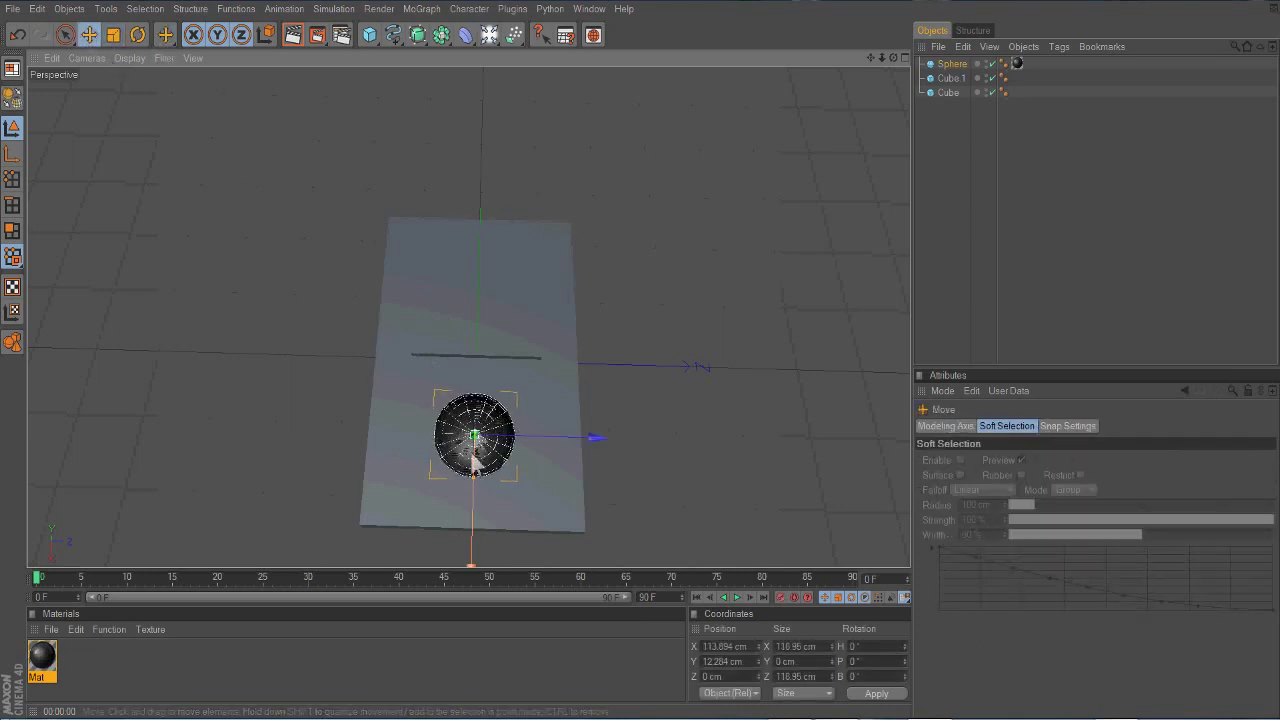
pyautogui.doubleClick(42, 655)
pyautogui.click(371, 134)
pyautogui.click(343, 203)
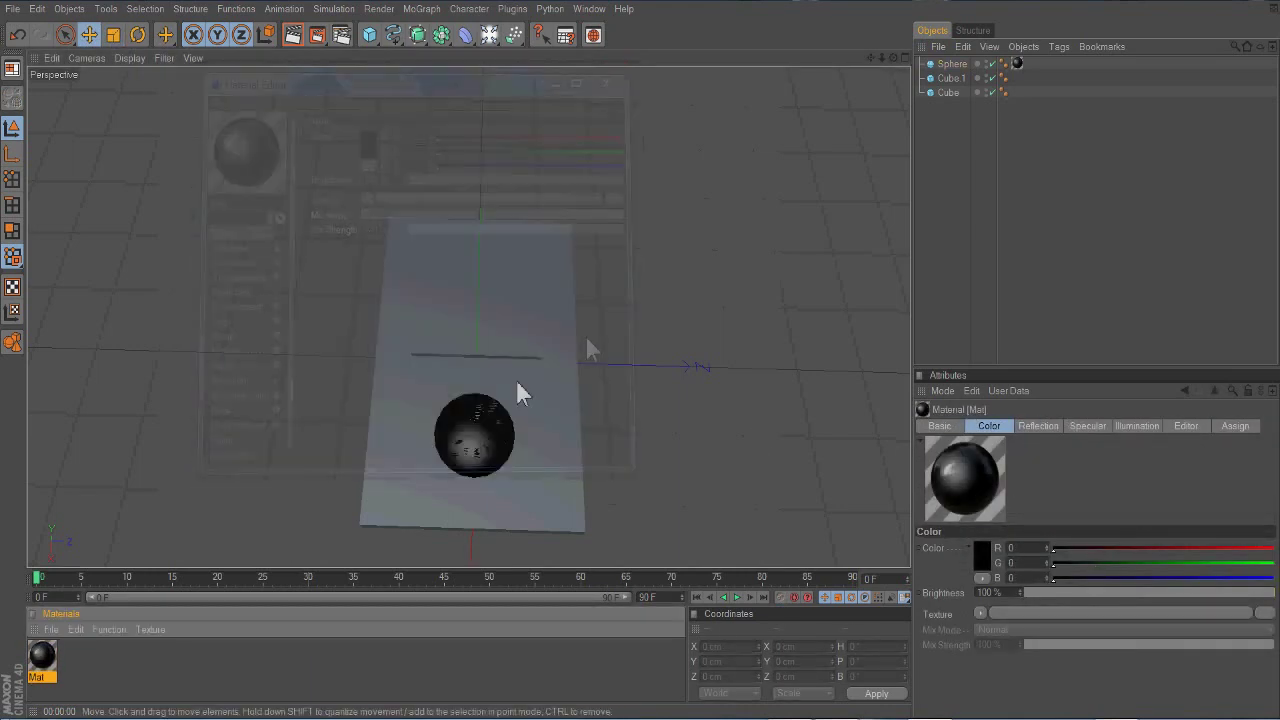
pyautogui.hotkey('ctrl', 'r')
pyautogui.click(316, 478)
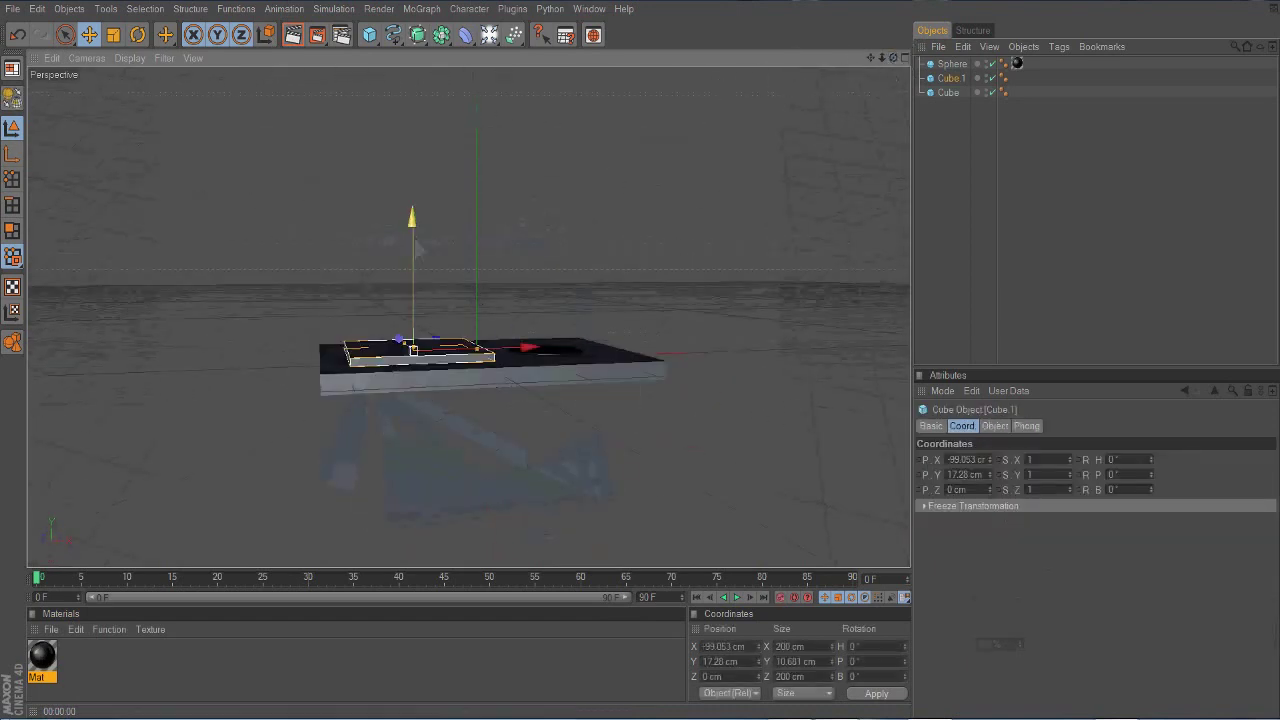
pyautogui.click(51, 629)
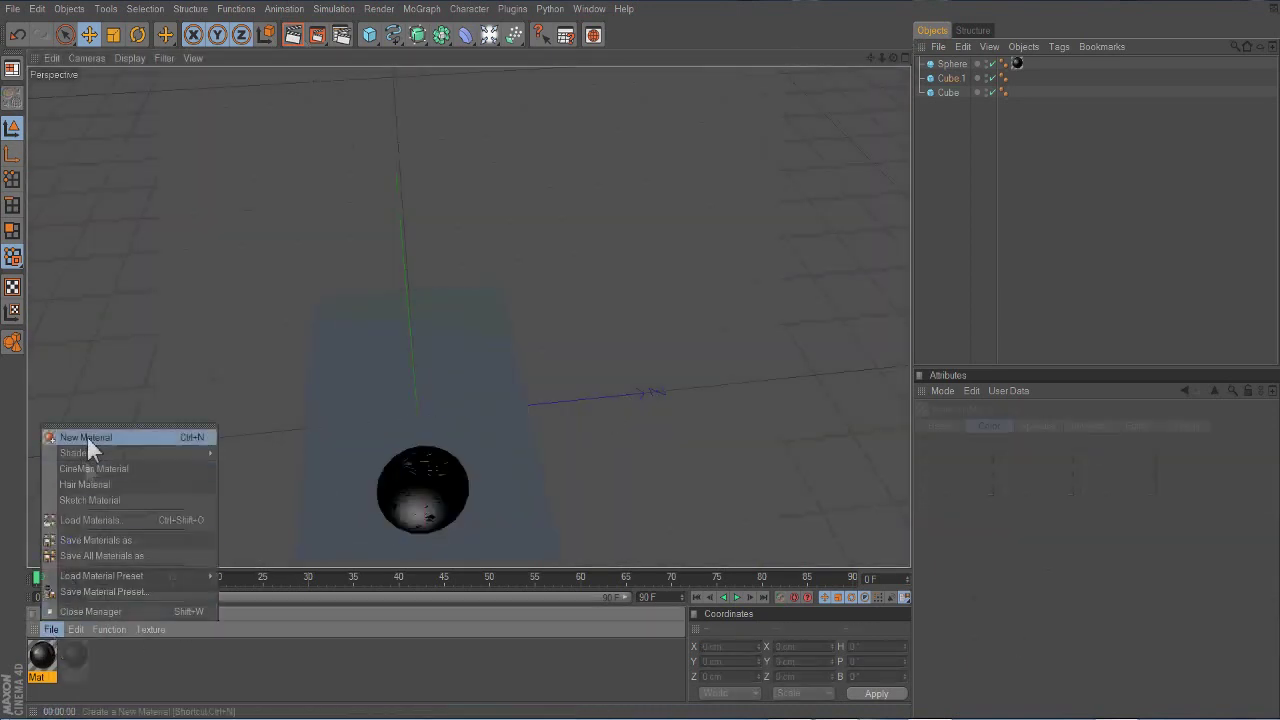
# Create a white material Mat.1 and apply it to the screen panel Cube.1
pyautogui.click(86, 443)
pyautogui.doubleClick(42, 655)
pyautogui.moveTo(42, 655); pyautogui.dragTo(416, 344)
# Create red Mat.2 (RGB 191, 36, 36) with 16% Fresnel reflection for the body
pyautogui.click(51, 629)
pyautogui.click(120, 437)
pyautogui.doubleClick(42, 655)
pyautogui.click(227, 292)
pyautogui.click(300, 105)
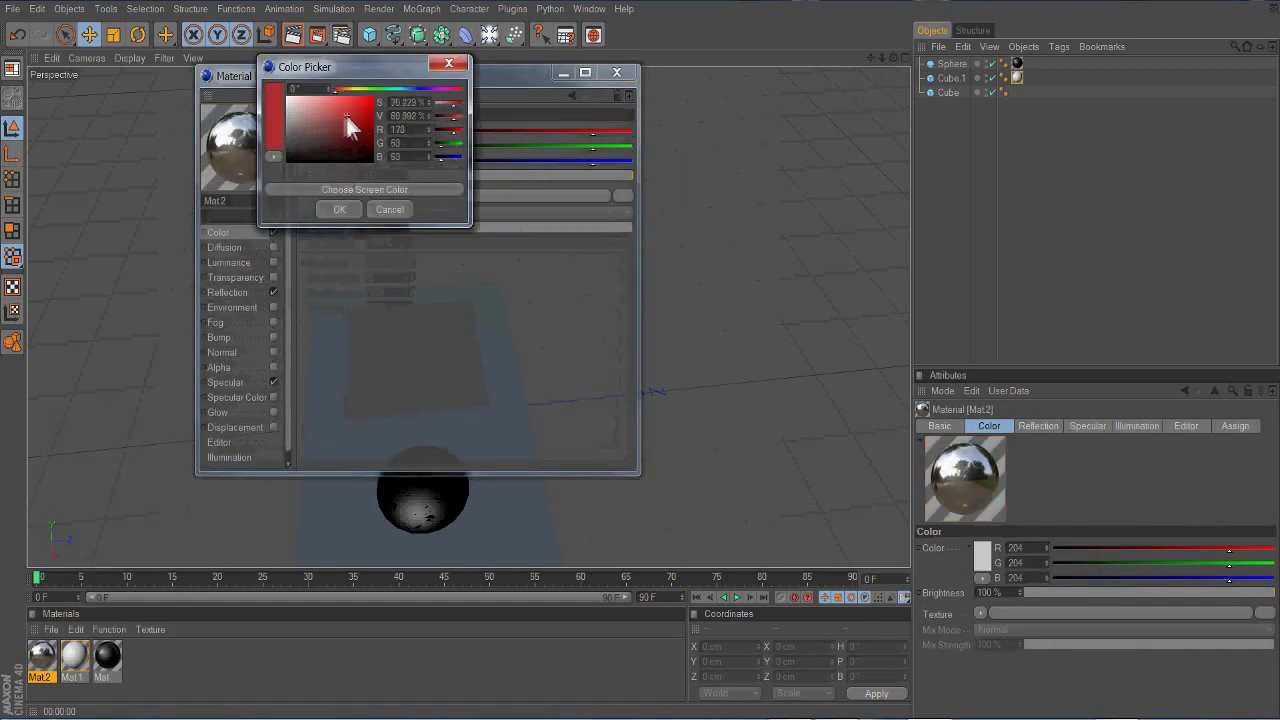
pyautogui.click(340, 209)
pyautogui.click(450, 175)
pyautogui.click(371, 210)
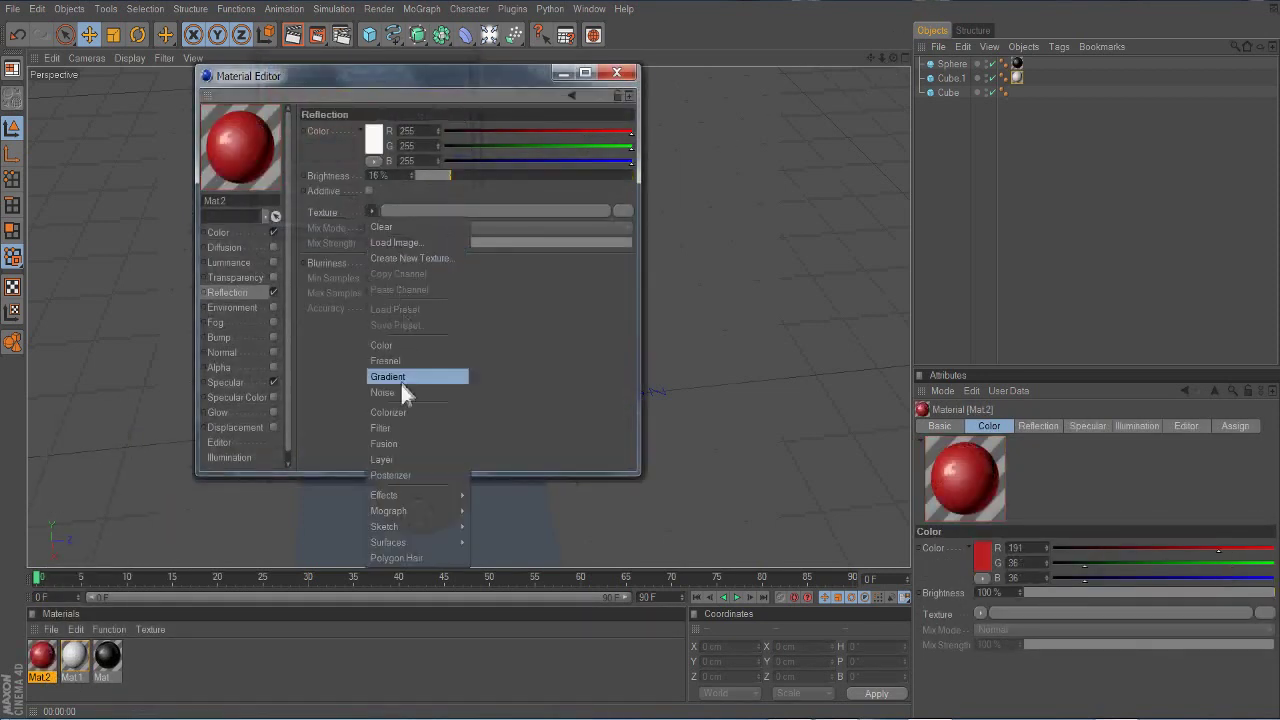
pyautogui.click(470, 338)
pyautogui.click(437, 287)
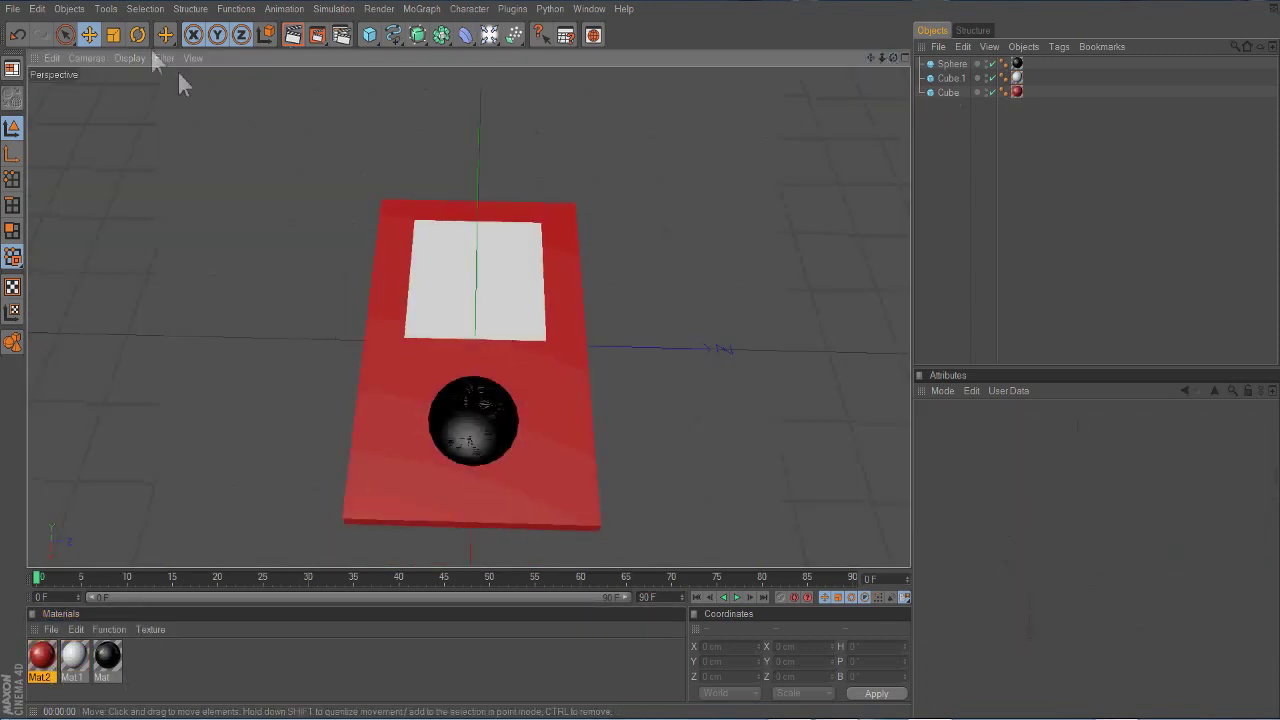
# Shrink the sphere slightly and add a MoText object from the MoGraph menu
pyautogui.click(113, 35)
pyautogui.moveTo(80, 262); pyautogui.dragTo(30, 262)
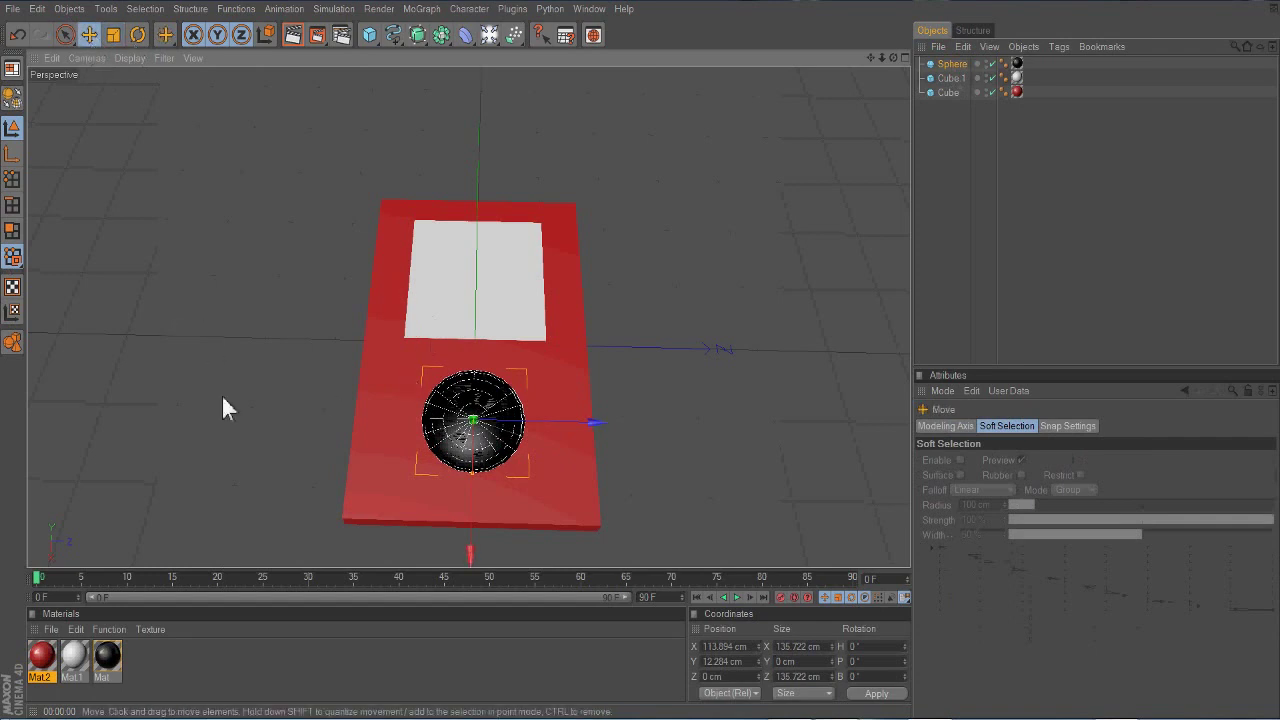
pyautogui.click(489, 35)
pyautogui.click(369, 35)
pyautogui.hotkey('ctrl', 'z')
pyautogui.hotkey('ctrl', 'z')
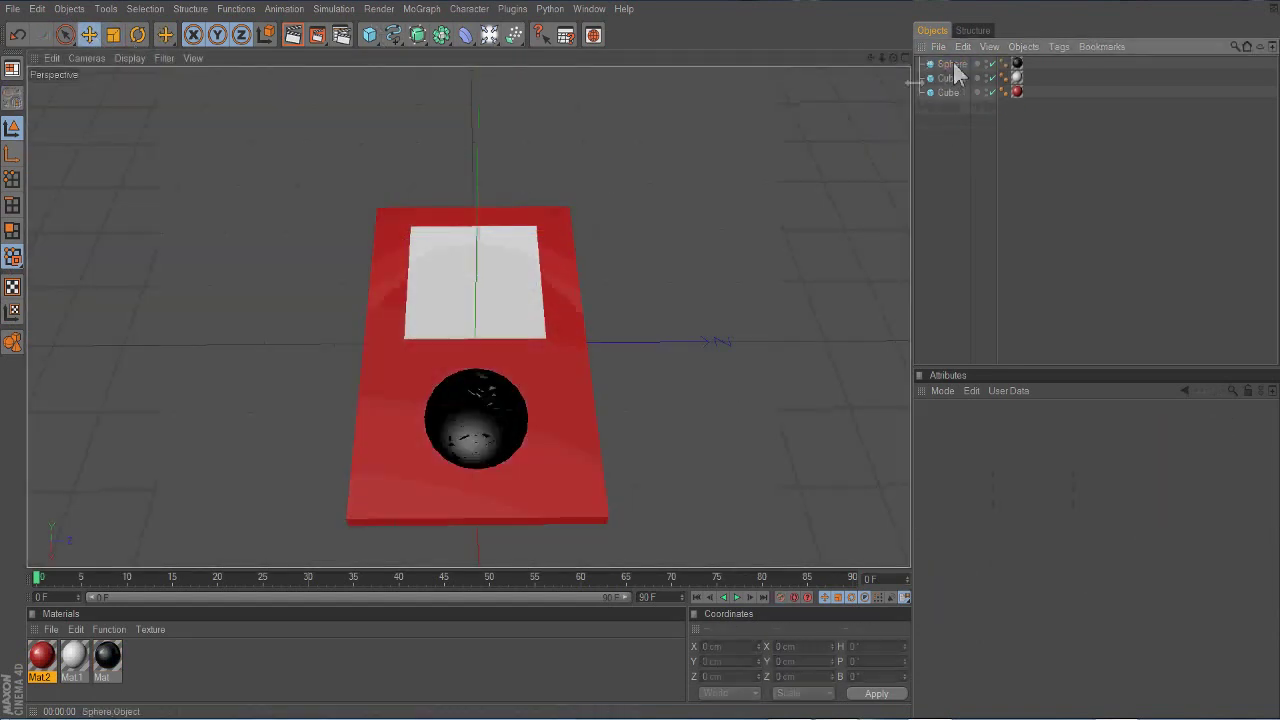
pyautogui.keyDown('alt'); pyautogui.moveTo(700, 400); pyautogui.dragTo(843, 423); pyautogui.keyUp('alt')
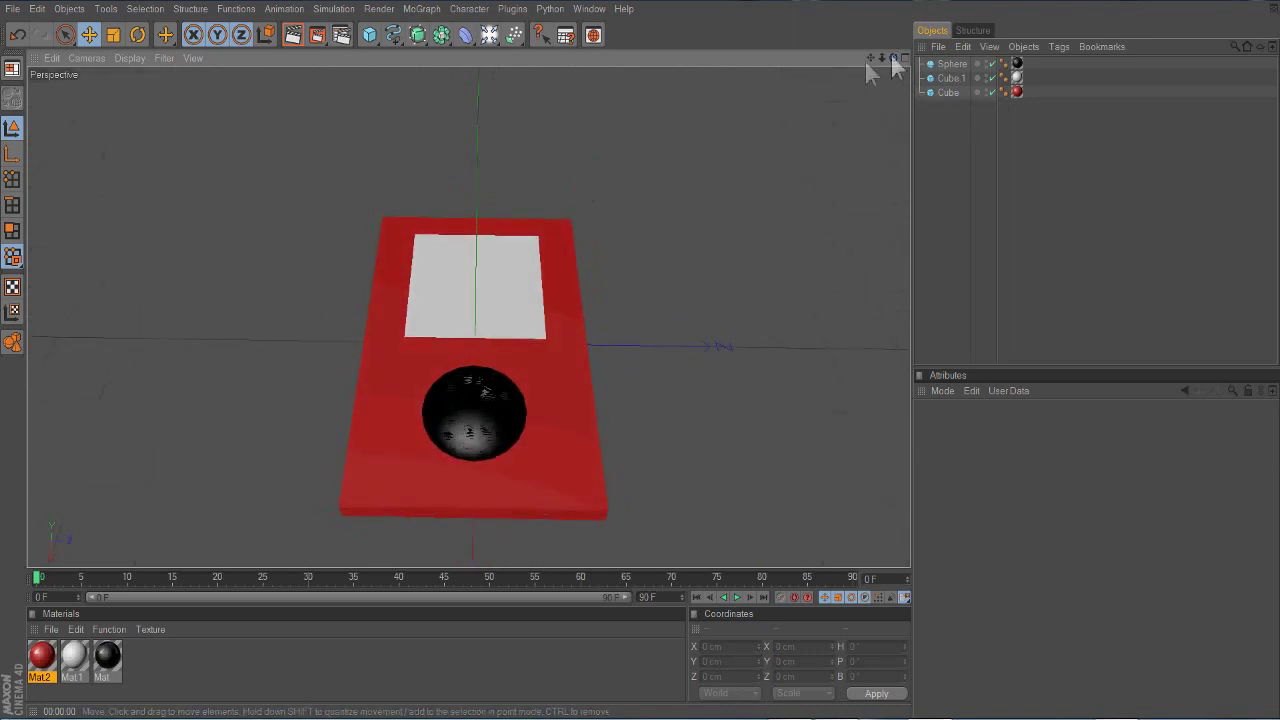
pyautogui.moveTo(893, 58); pyautogui.dragTo(1014, 77)
pyautogui.click(337, 8)
pyautogui.click(432, 23)
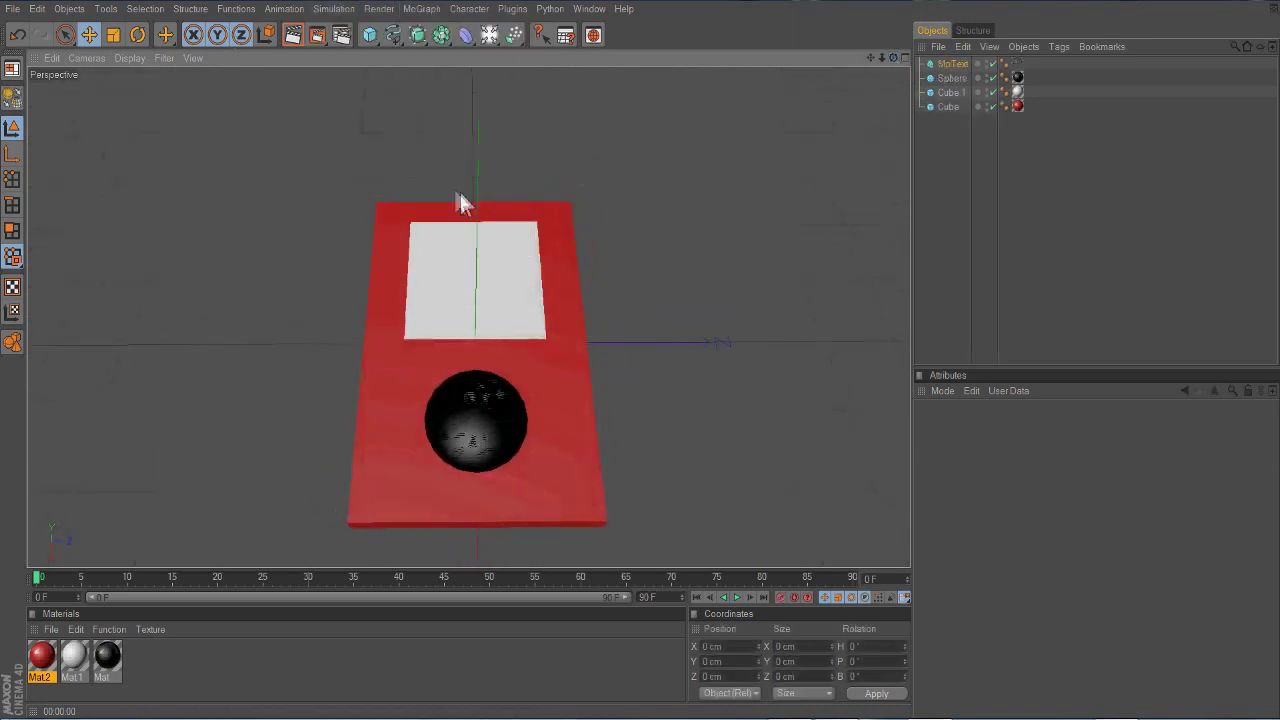
# Replace the MoText's default text with the >>| label and rotate it flat
pyautogui.click(995, 425)
pyautogui.click(983, 500)
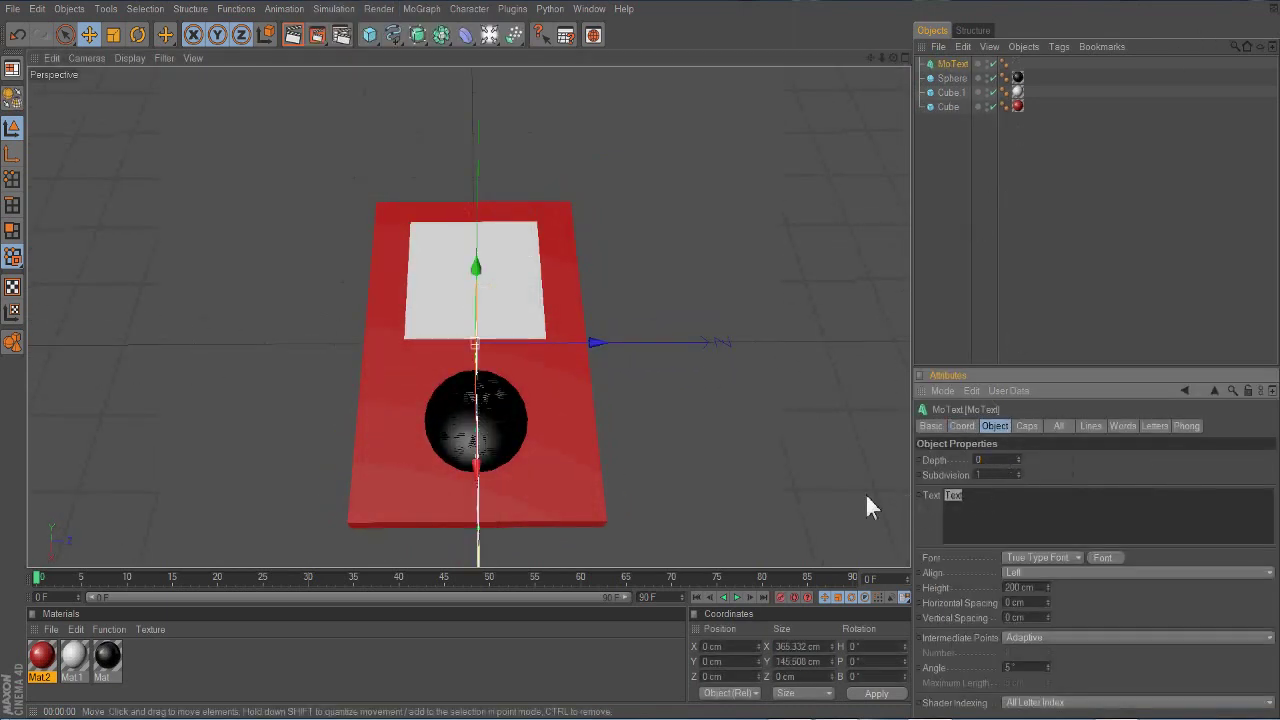
pyautogui.press('BackSpace')
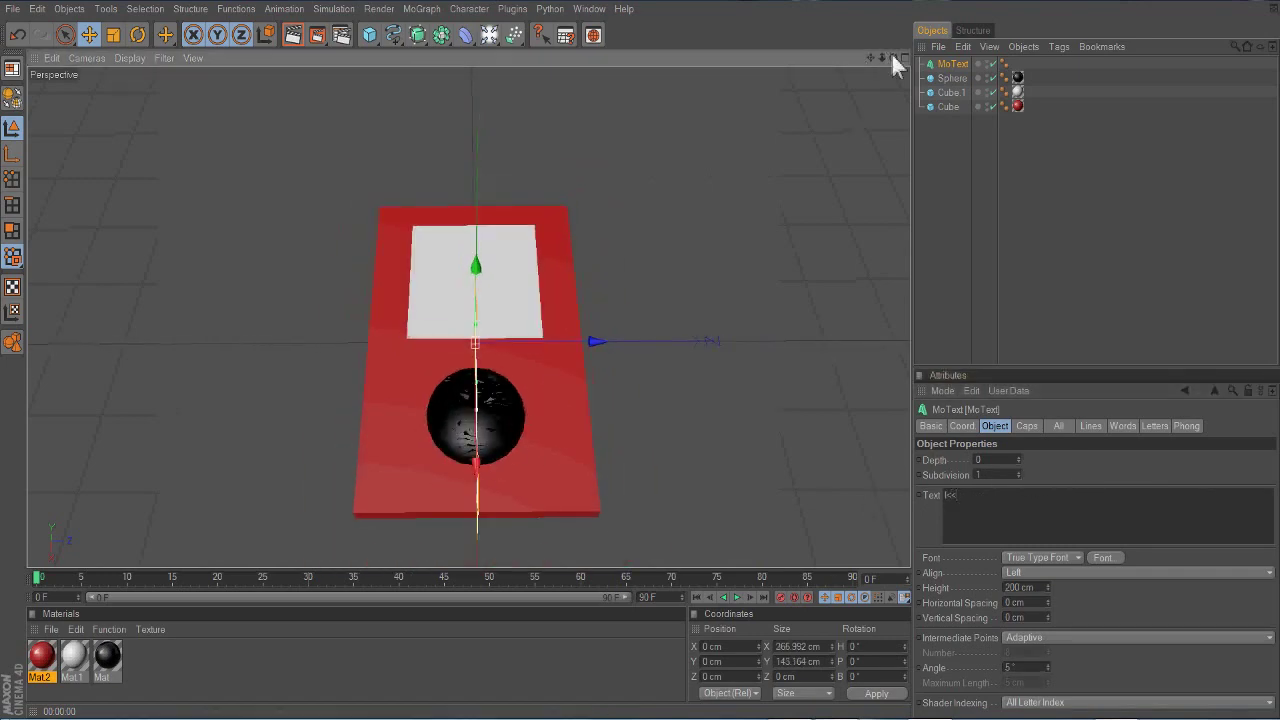
pyautogui.moveTo(893, 58); pyautogui.dragTo(509, 251)
pyautogui.press('r')
pyautogui.moveTo(509, 370)
pyautogui.mouseDown()
pyautogui.moveTo(378, 384)
pyautogui.moveTo(341, 372)
pyautogui.mouseUp()
pyautogui.click(952, 66)
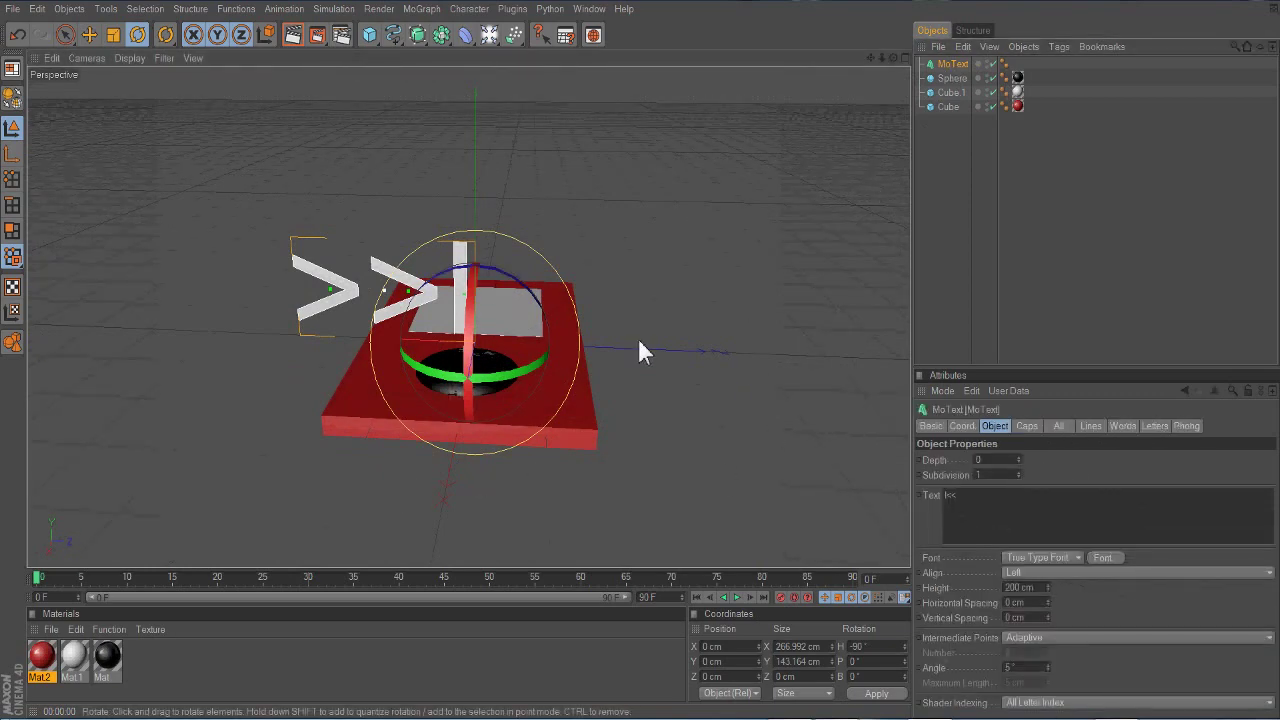
# Move the text label onto the sphere's right side and shrink it to fit
pyautogui.keyDown('alt'); pyautogui.moveTo(470, 338); pyautogui.dragTo(522, 237); pyautogui.keyUp('alt')
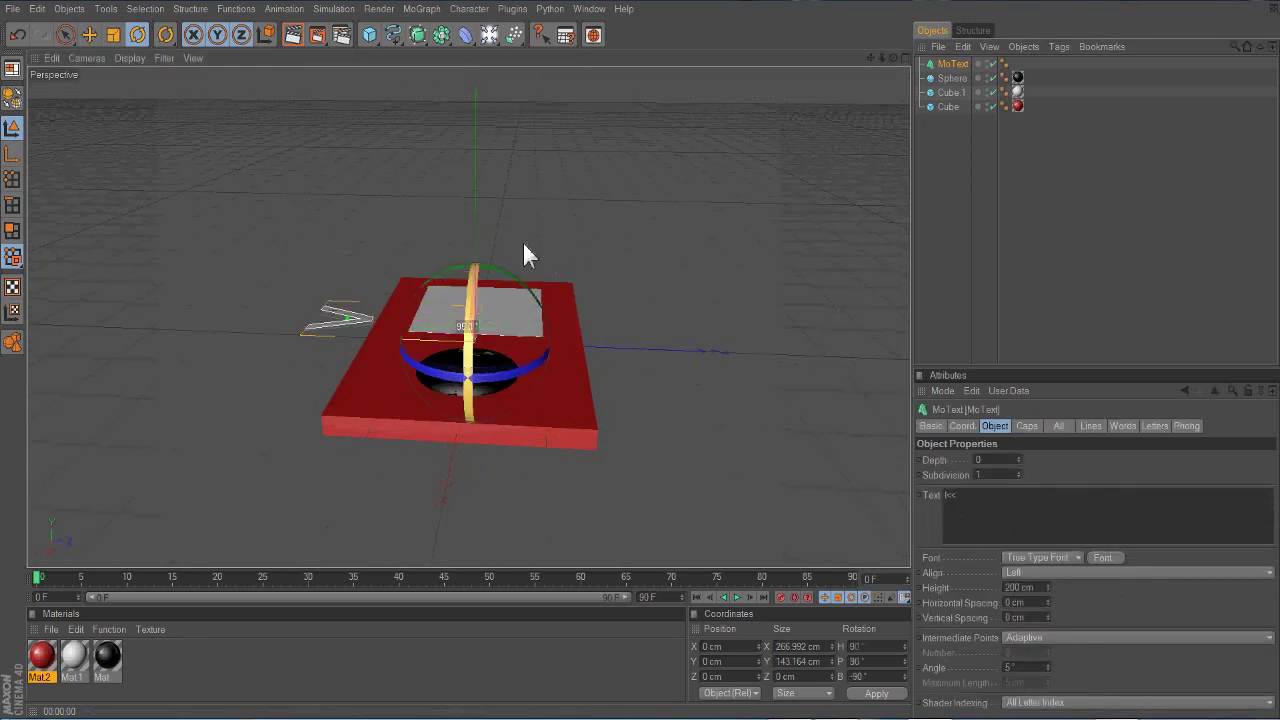
pyautogui.press('t')
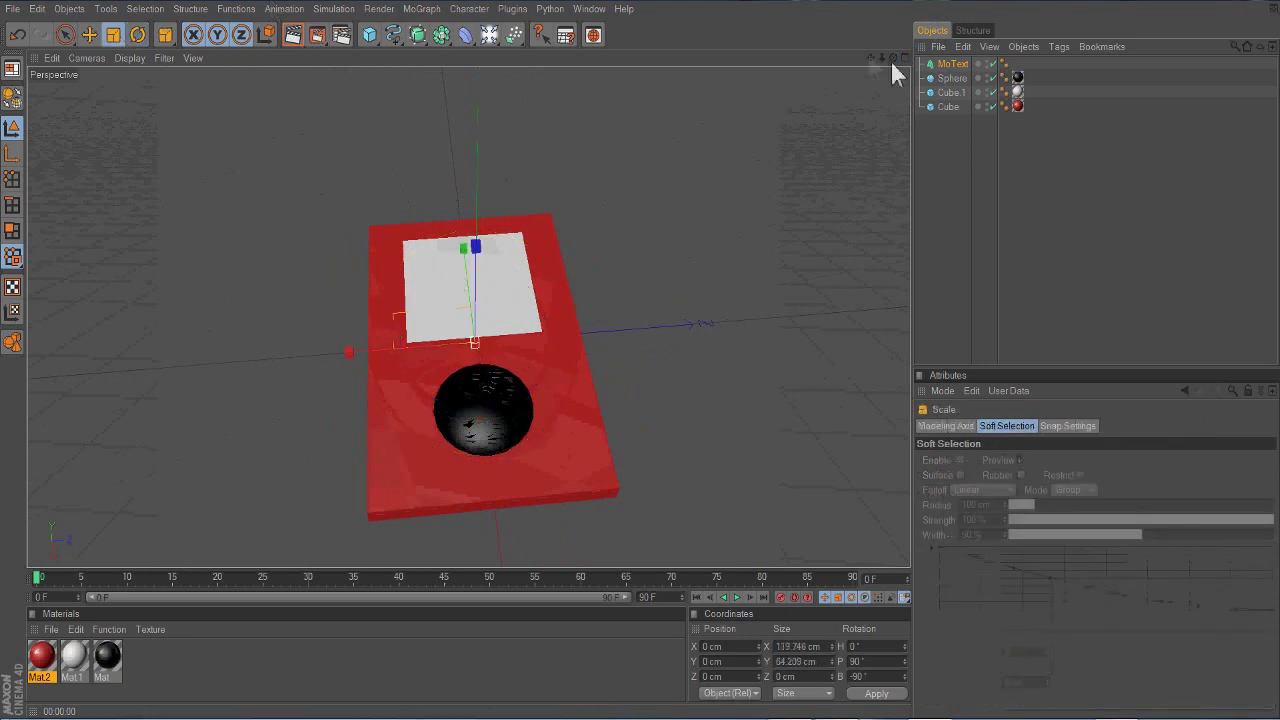
pyautogui.keyDown('alt'); pyautogui.moveTo(870, 65); pyautogui.dragTo(89, 40); pyautogui.keyUp('alt')
pyautogui.moveTo(476, 266)
pyautogui.mouseDown()
pyautogui.moveTo(731, 74)
pyautogui.moveTo(512, 328)
pyautogui.moveTo(565, 330)
pyautogui.mouseUp()
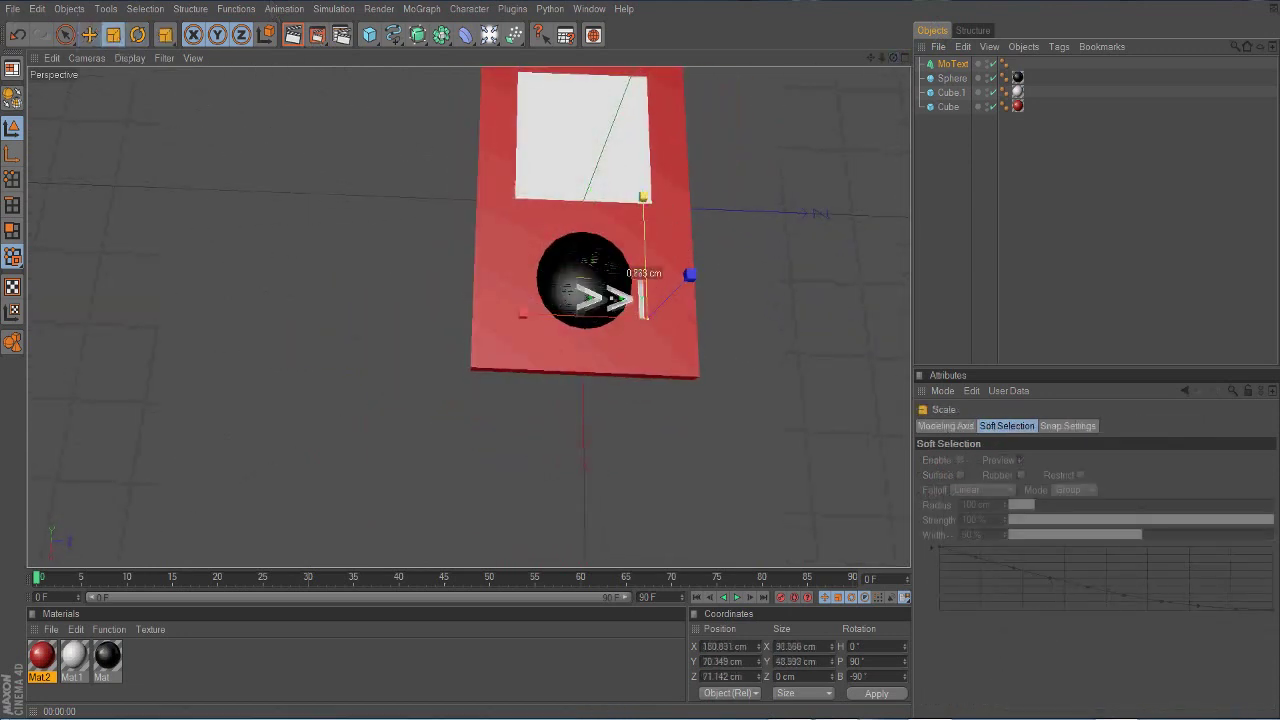
pyautogui.moveTo(879, 60); pyautogui.dragTo(871, 63)
pyautogui.click(89, 35)
pyautogui.moveTo(500, 478); pyautogui.dragTo(530, 430)
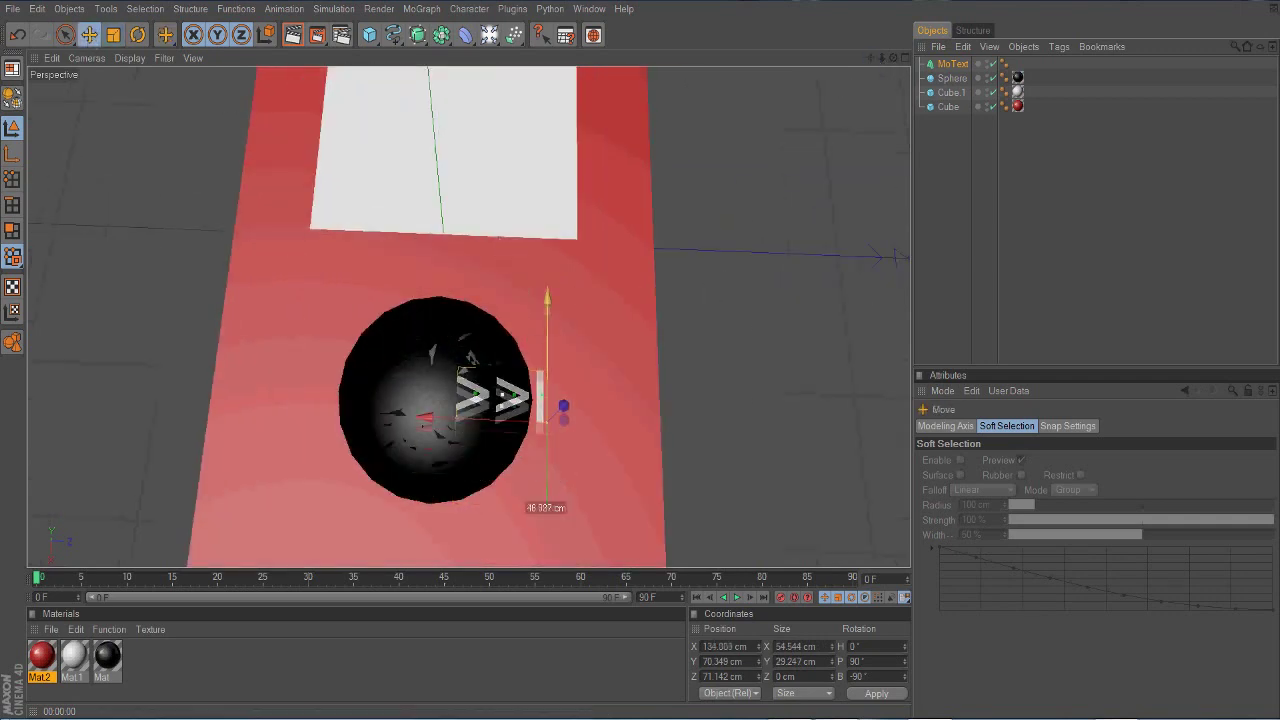
pyautogui.click(22, 37)
pyautogui.moveTo(562, 364); pyautogui.dragTo(540, 420)
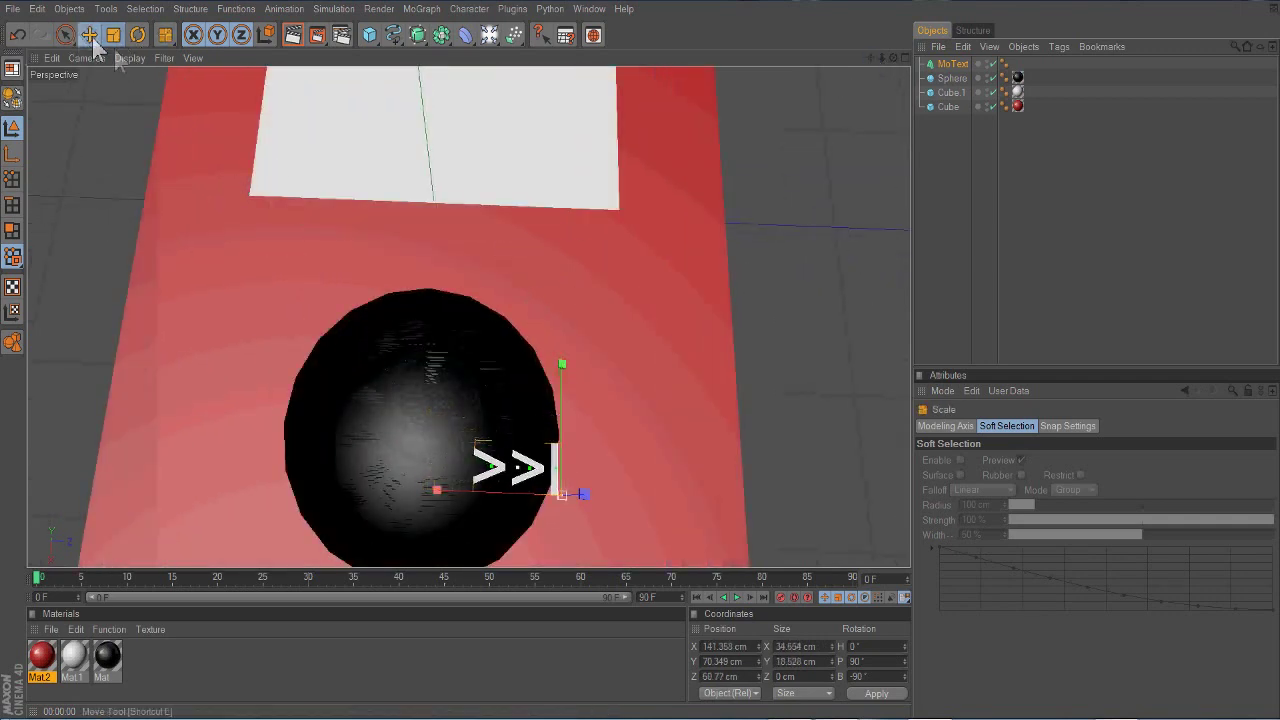
# Render a preview, then copy and paste the label to create MoText.1
pyautogui.click(294, 42)
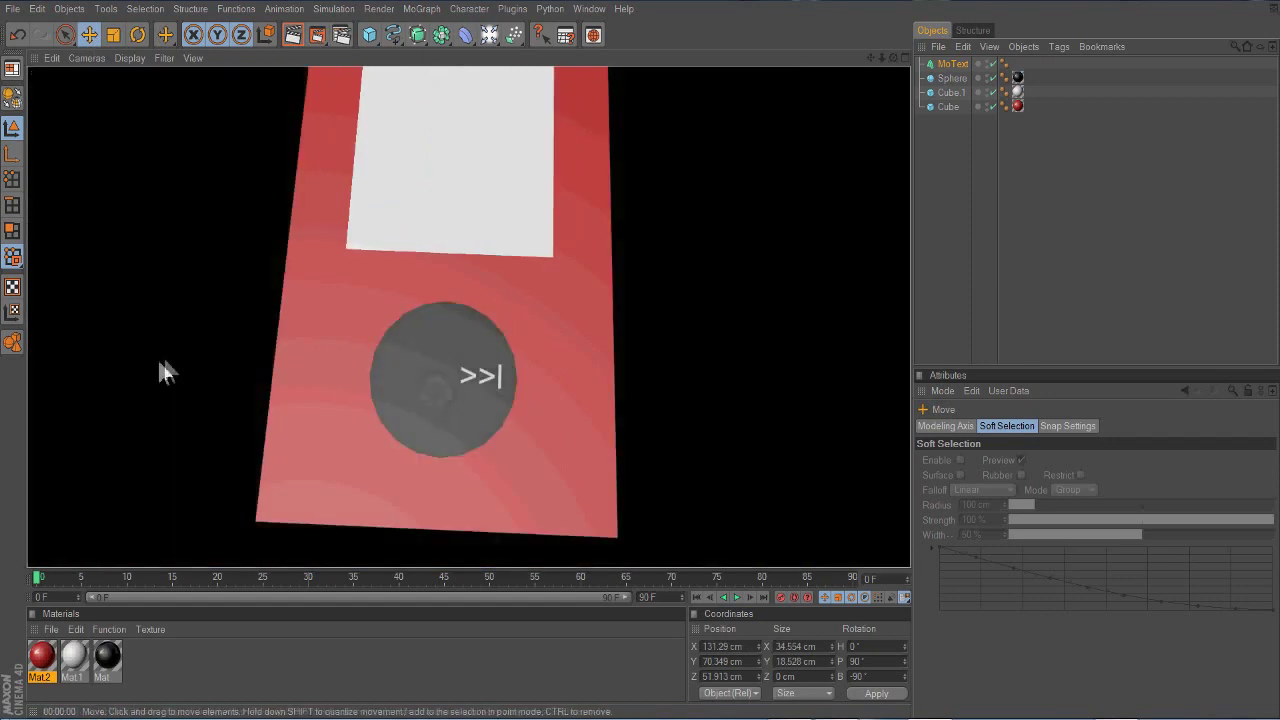
pyautogui.click(244, 305)
pyautogui.click(485, 376)
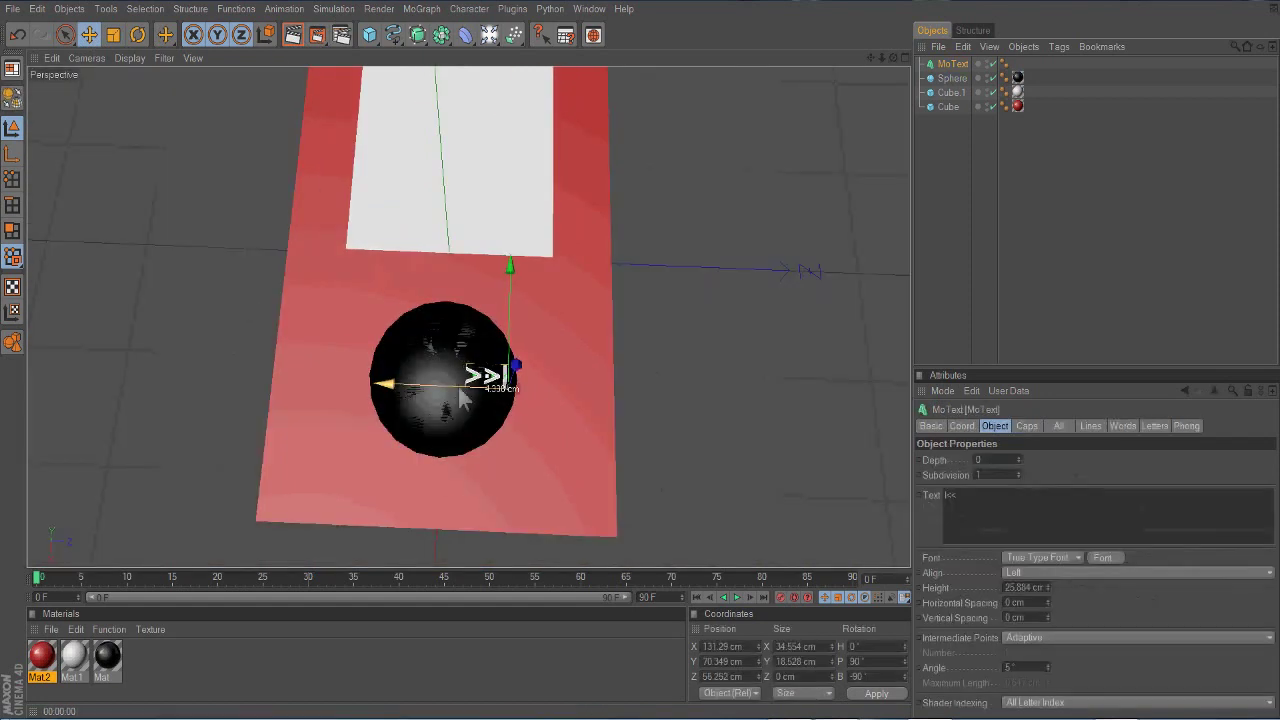
pyautogui.hotkey('ctrl', 'c')
pyautogui.hotkey('ctrl', 'v')
# Set the copied label's text and move it to the sphere's left side as |<<
pyautogui.write('>>|')
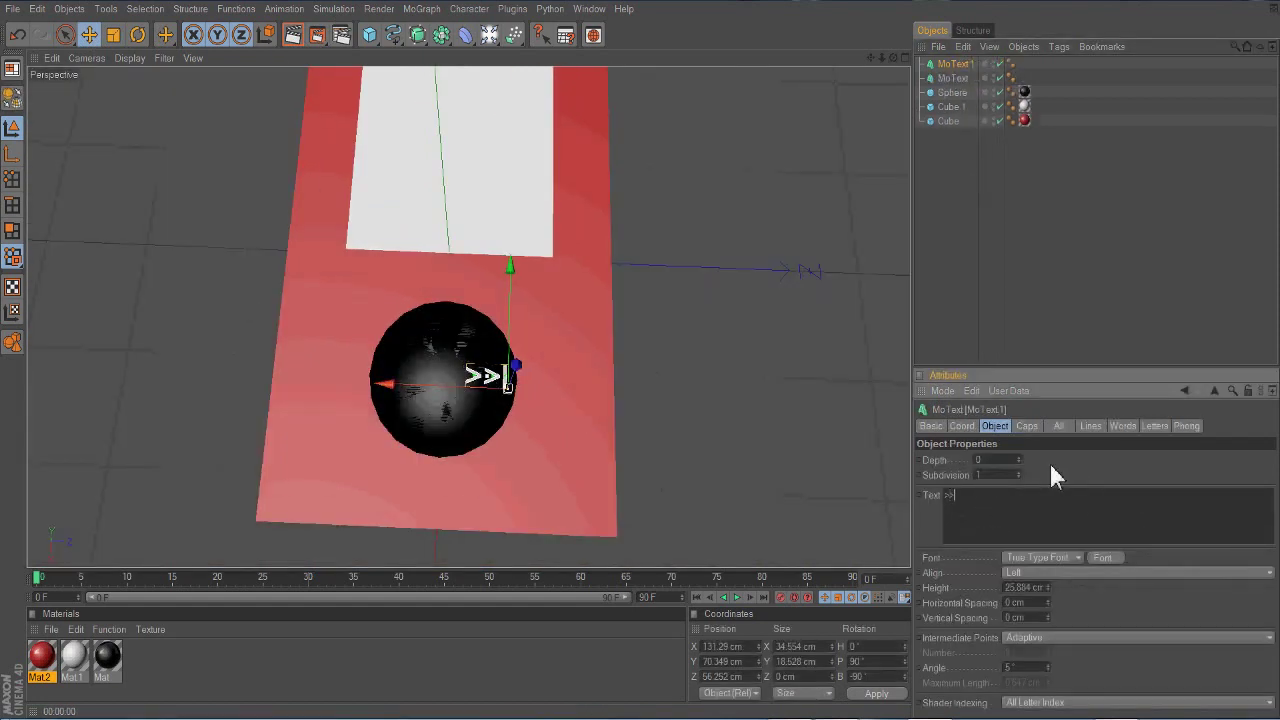
pyautogui.moveTo(385, 383); pyautogui.dragTo(297, 380)
pyautogui.moveTo(500, 388); pyautogui.dragTo(506, 388)
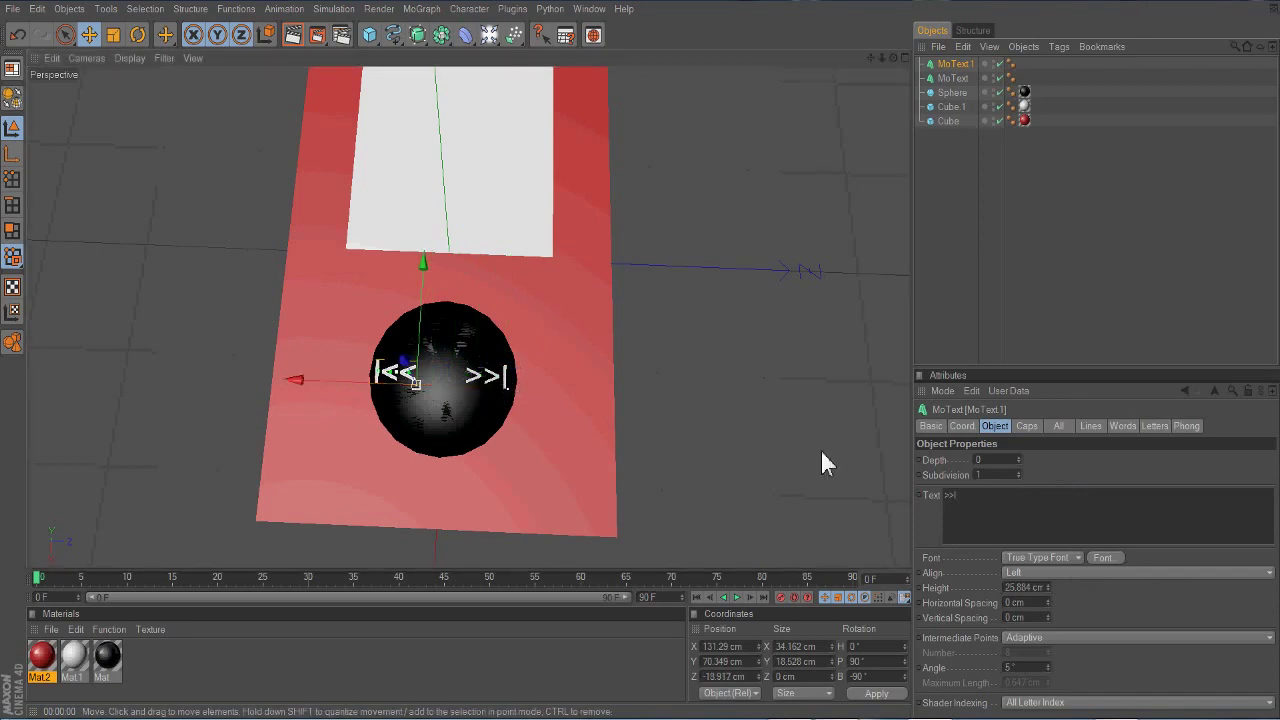
# Select both labels and orbit the view to check their placement
pyautogui.keyDown('alt'); pyautogui.moveTo(820, 449); pyautogui.dragTo(820, 300); pyautogui.keyUp('alt')
pyautogui.keyDown('ctrl'); pyautogui.click(952, 78); pyautogui.keyUp('ctrl')
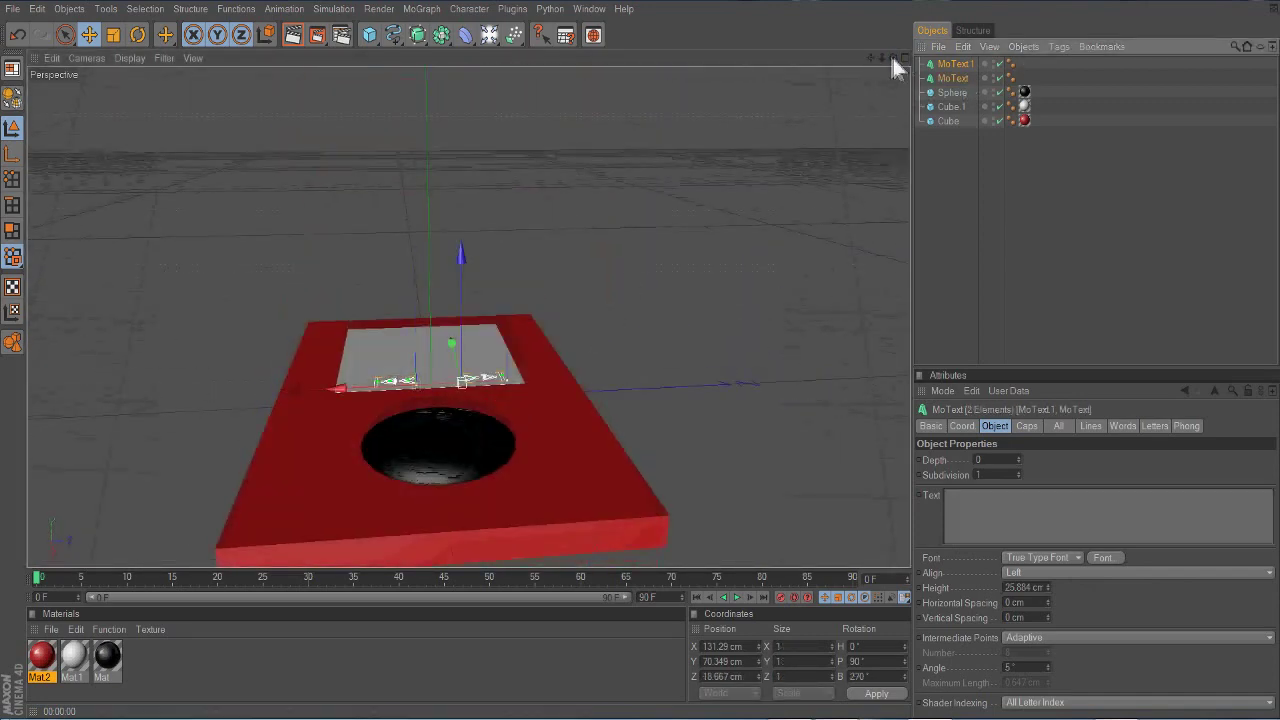
pyautogui.moveTo(891, 58); pyautogui.dragTo(470, 295)
pyautogui.keyDown('alt'); pyautogui.moveTo(775, 66); pyautogui.dragTo(820, 78); pyautogui.keyUp('alt')
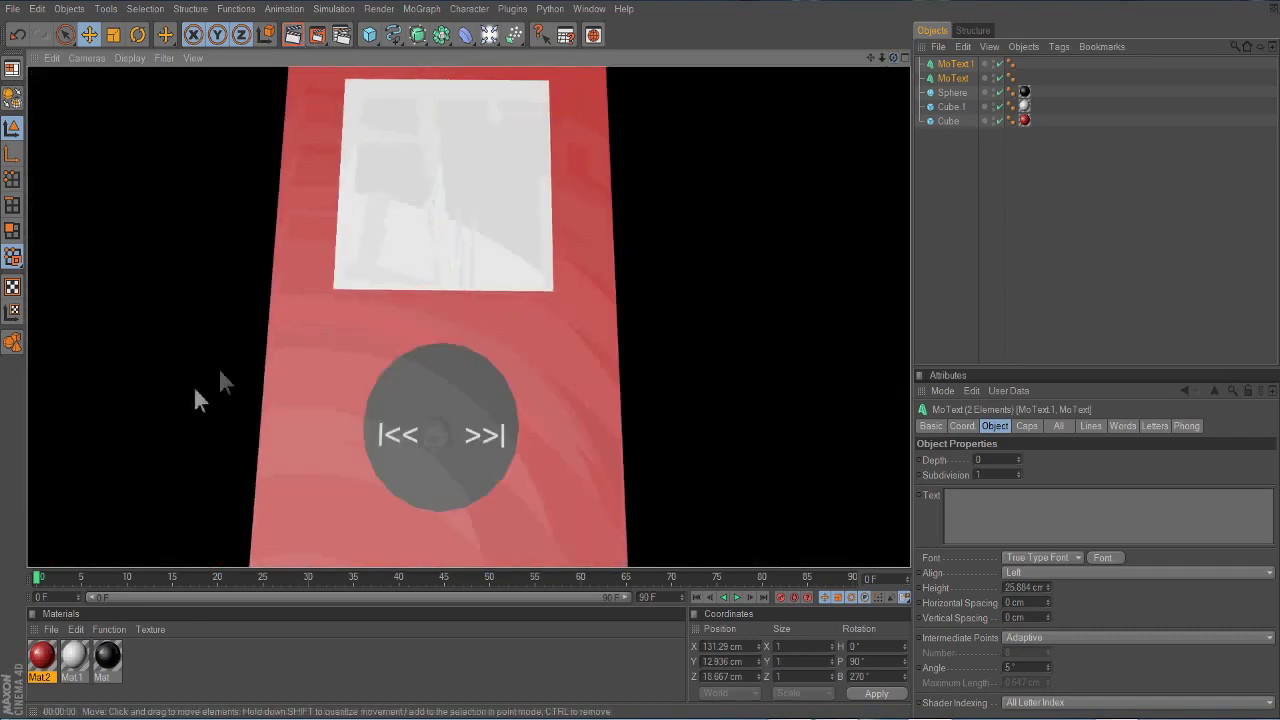
# Enable the Glow channel on the black Mat material and adjust its strength
pyautogui.doubleClick(107, 657)
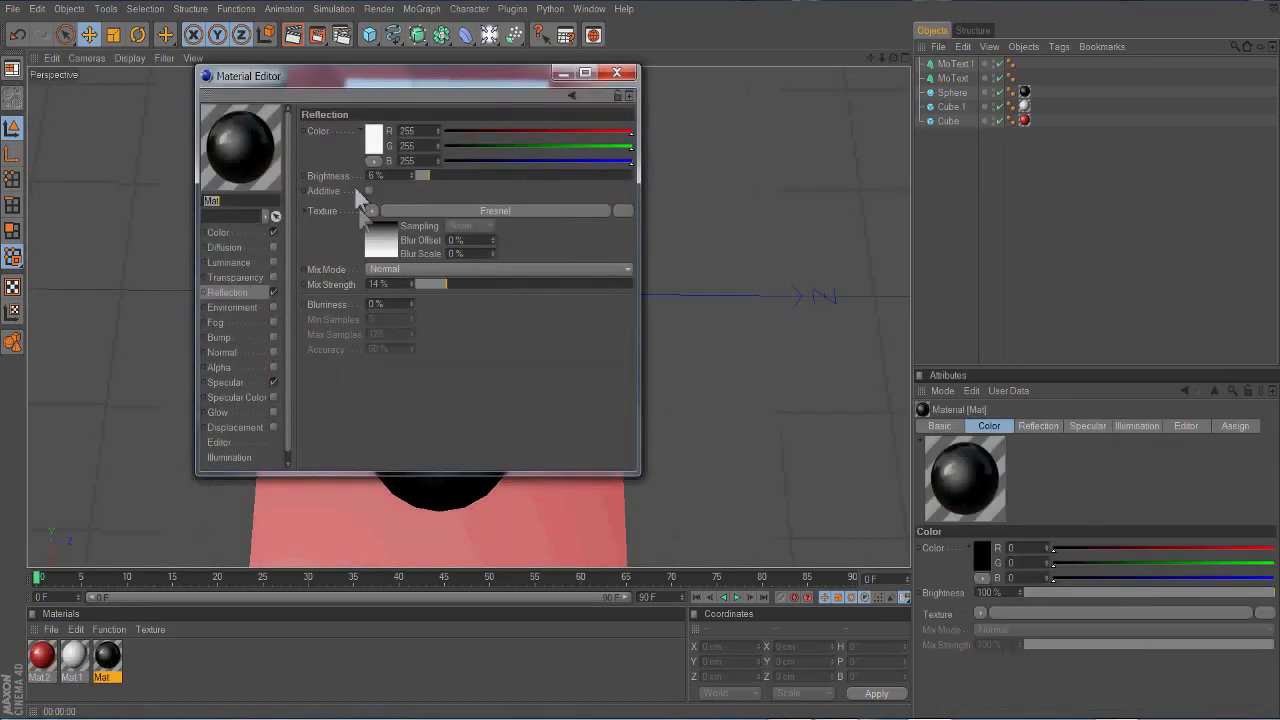
pyautogui.click(217, 412)
pyautogui.doubleClick(424, 175)
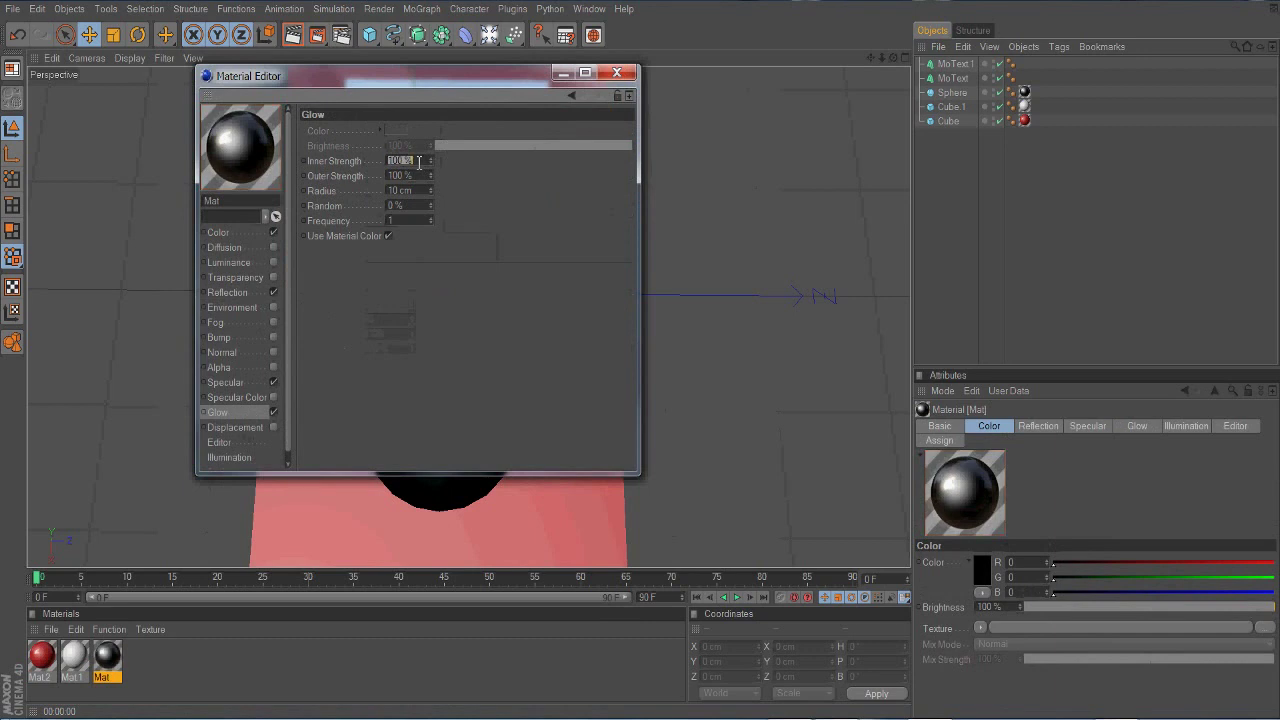
pyautogui.click(617, 72)
# Render the glowing sphere, then add a light raised above the device
pyautogui.click(293, 35)
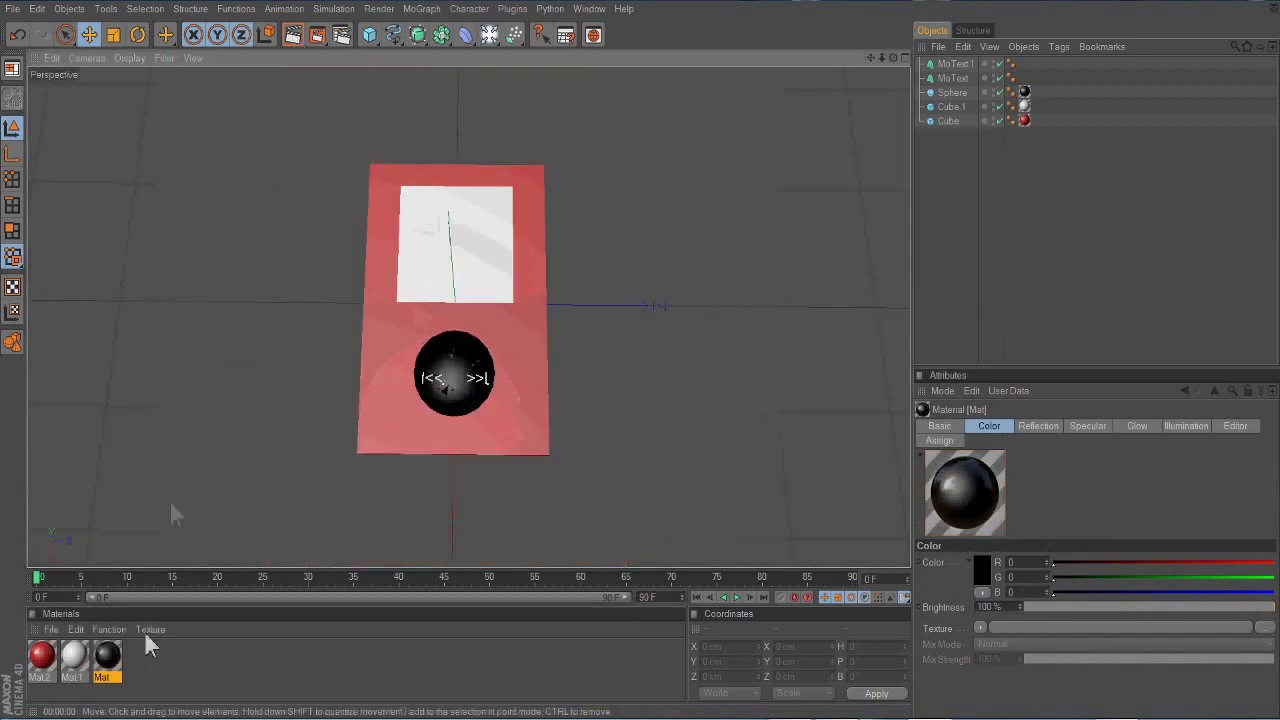
pyautogui.click(489, 35)
pyautogui.moveTo(447, 265)
pyautogui.mouseDown()
pyautogui.moveTo(445, 300)
pyautogui.moveTo(447, 285)
pyautogui.mouseUp()
# Lower the light closer to the device, rendering from several angles to check
pyautogui.hotkey('ctrl', 'r')
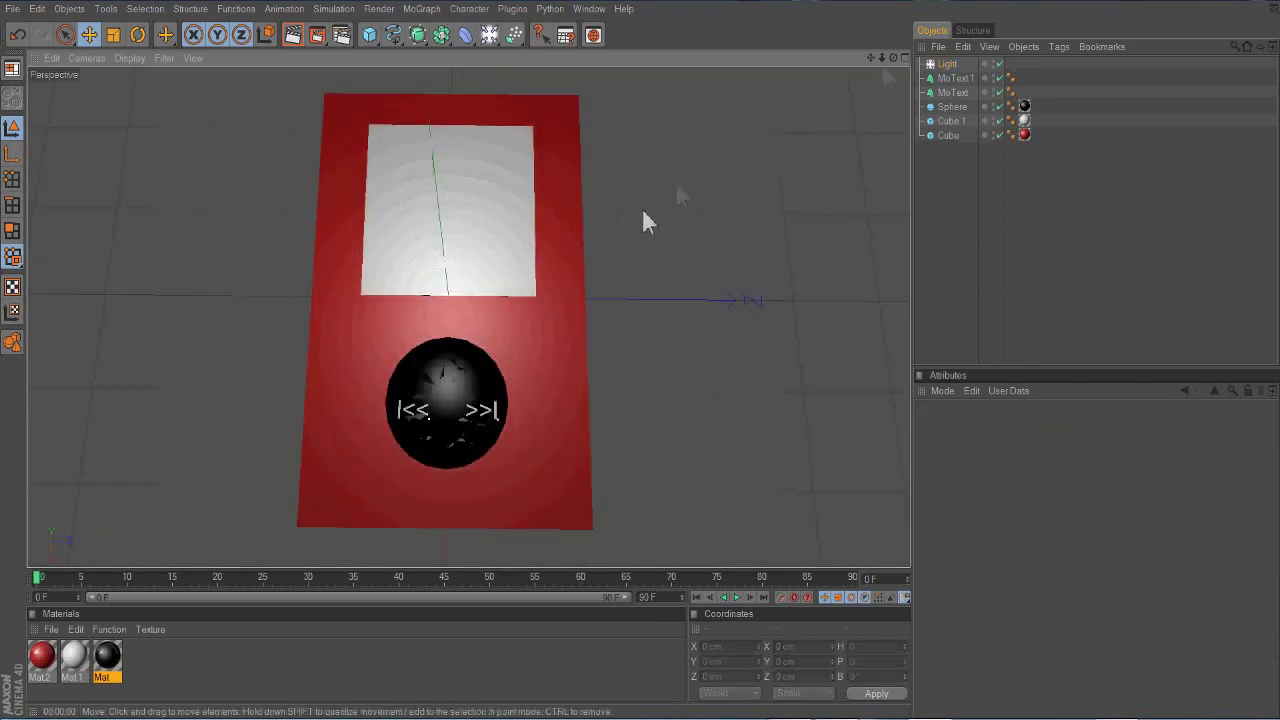
pyautogui.keyDown('alt'); pyautogui.moveTo(675, 181); pyautogui.dragTo(675, 240); pyautogui.keyUp('alt')
pyautogui.keyDown('alt'); pyautogui.moveTo(580, 214); pyautogui.dragTo(566, 486); pyautogui.keyUp('alt')
pyautogui.hotkey('ctrl', 'r')
pyautogui.click(323, 394)
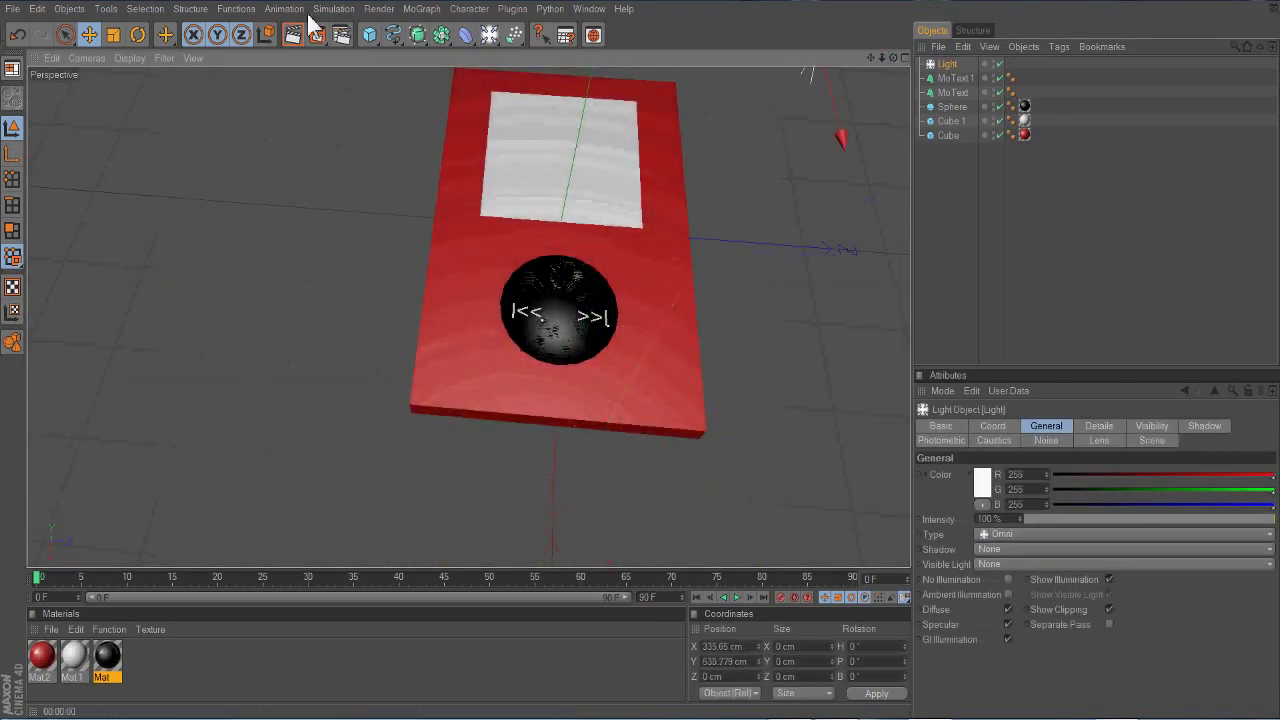
pyautogui.hotkey('ctrl', 'r')
pyautogui.click(285, 400)
pyautogui.keyDown('alt'); pyautogui.moveTo(285, 400); pyautogui.dragTo(348, 260); pyautogui.keyUp('alt')
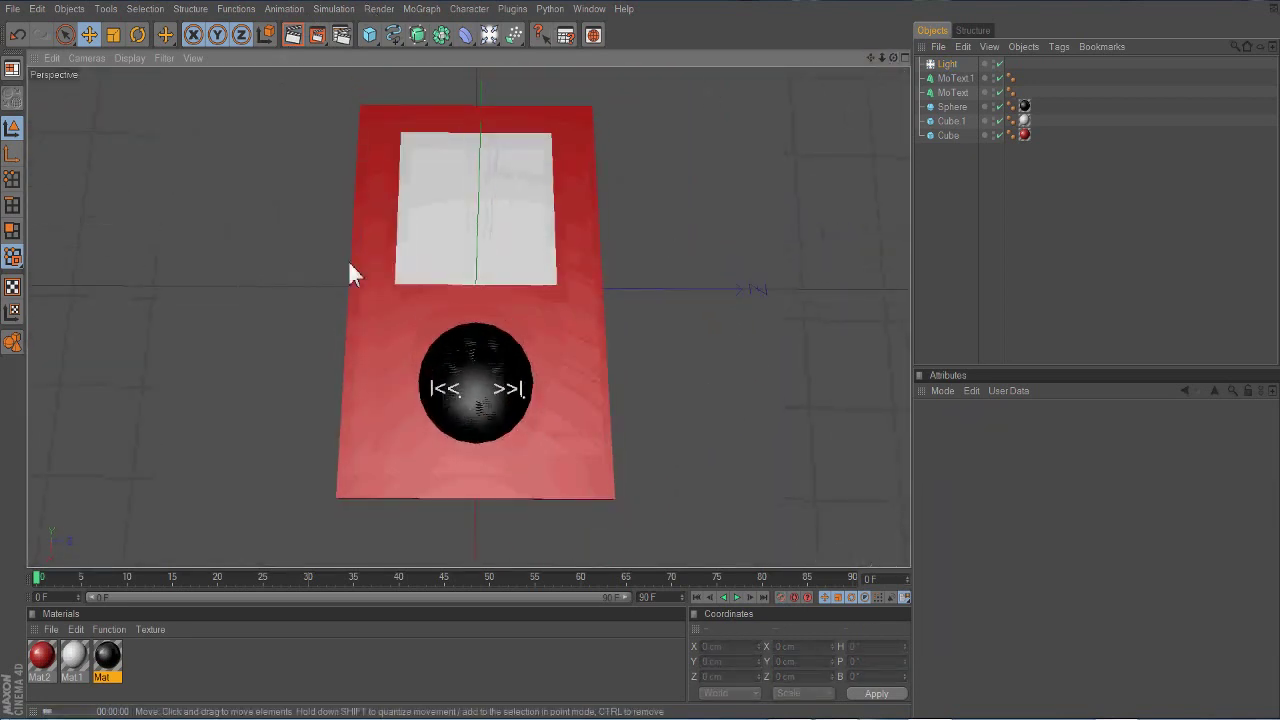
pyautogui.hotkey('ctrl', 'r')
# Reposition the >>| and |<< labels on the sphere and render to check them
pyautogui.click(952, 92)
pyautogui.keyDown('shift'); pyautogui.click(955, 78); pyautogui.keyUp('shift')
pyautogui.press('t')
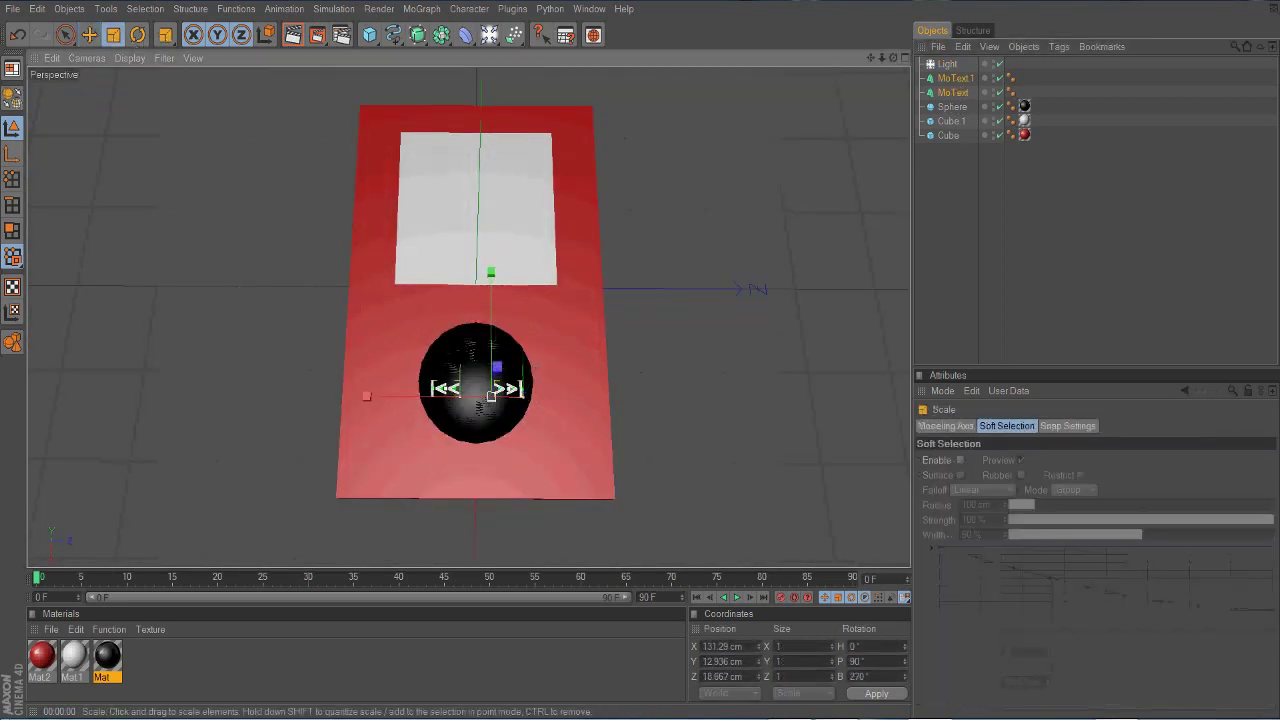
pyautogui.press('e')
pyautogui.moveTo(457, 306)
pyautogui.keyDown('alt'); pyautogui.mouseDown()
pyautogui.moveTo(620, 252)
pyautogui.moveTo(505, 410)
pyautogui.mouseUp(); pyautogui.keyUp('alt')
pyautogui.click(505, 410)
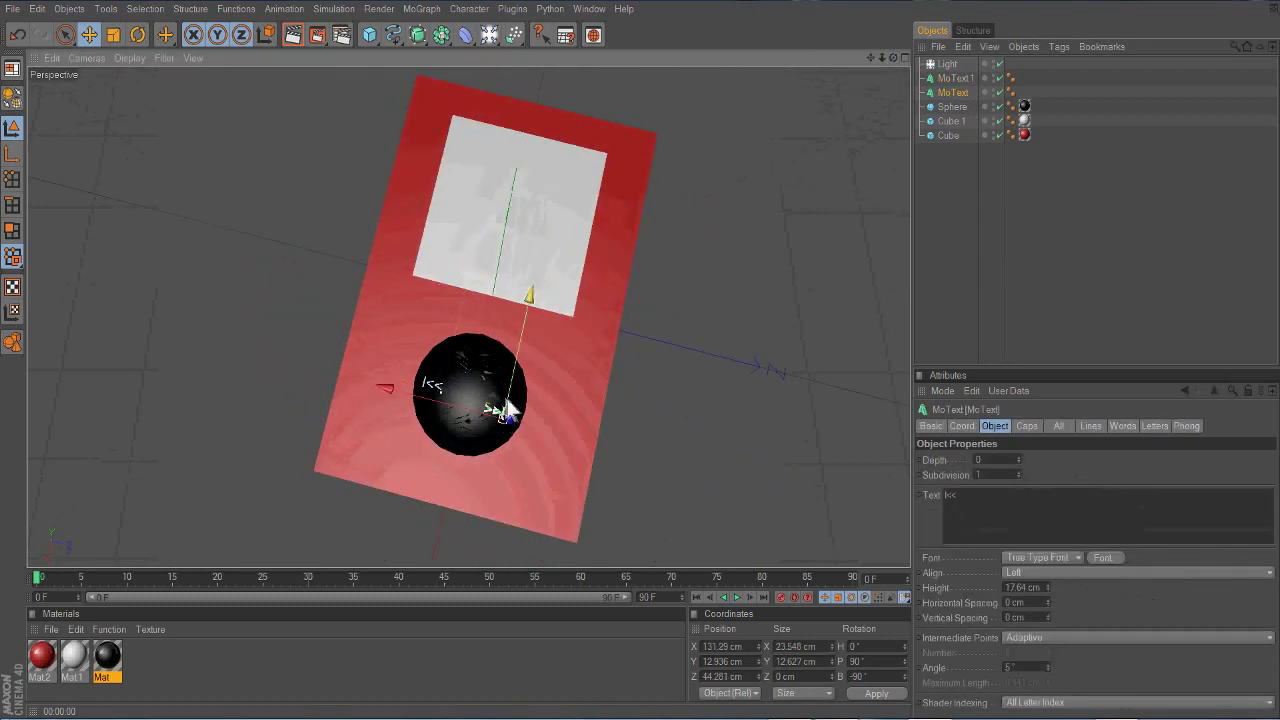
pyautogui.moveTo(889, 46); pyautogui.dragTo(757, 48)
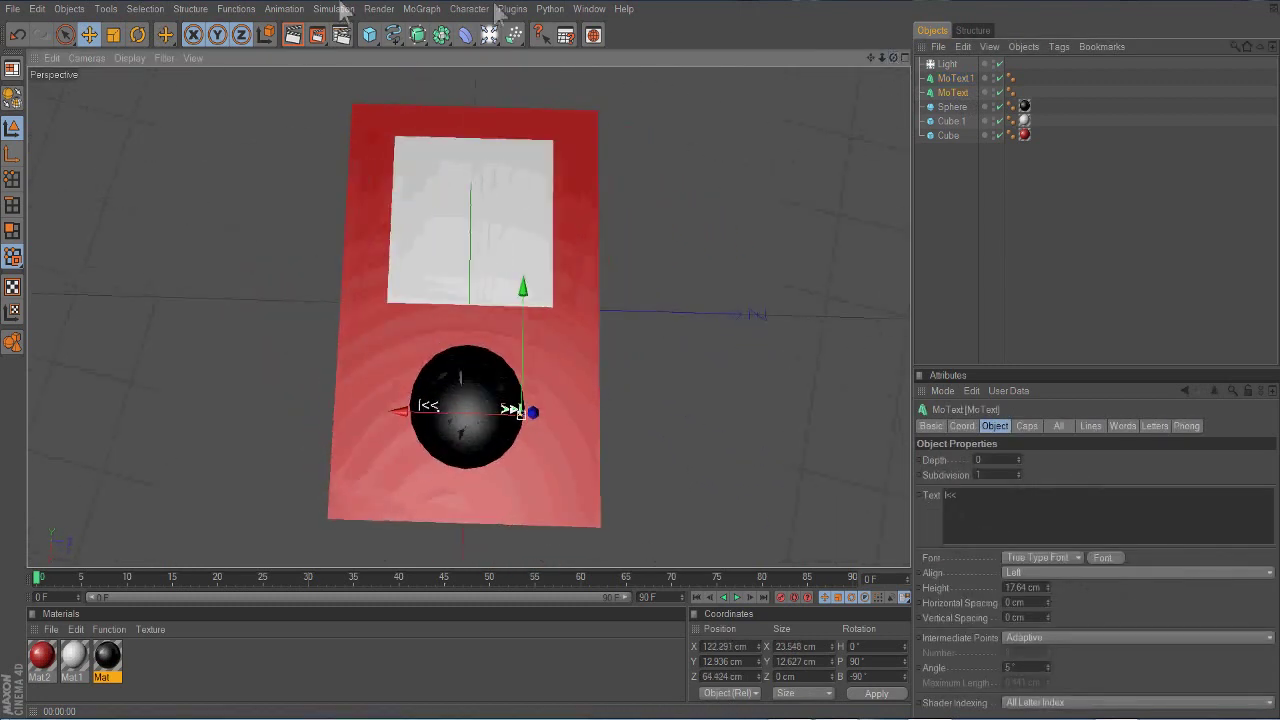
pyautogui.hotkey('ctrl', 'r')
pyautogui.click(250, 455)
pyautogui.click(523, 414)
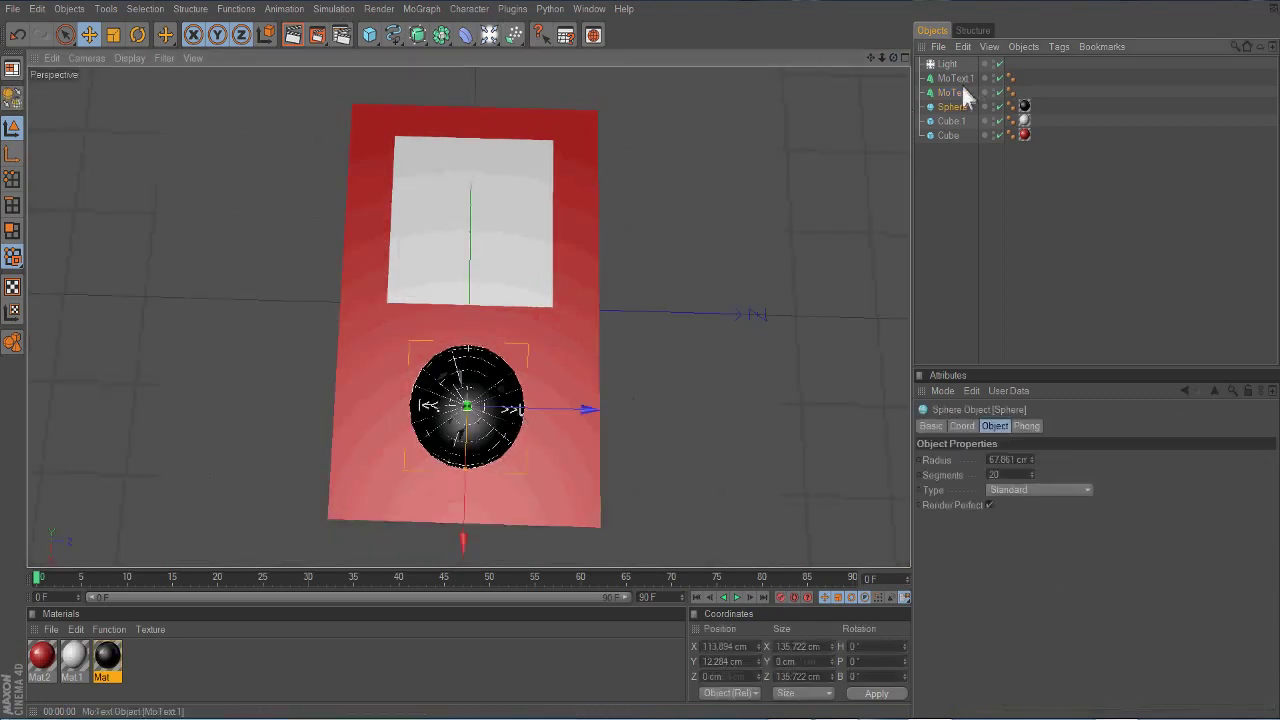
pyautogui.click(961, 83)
pyautogui.hotkey('ctrl', 'r')
# Duplicate the black Mat material and open the copy's settings
pyautogui.click(254, 431)
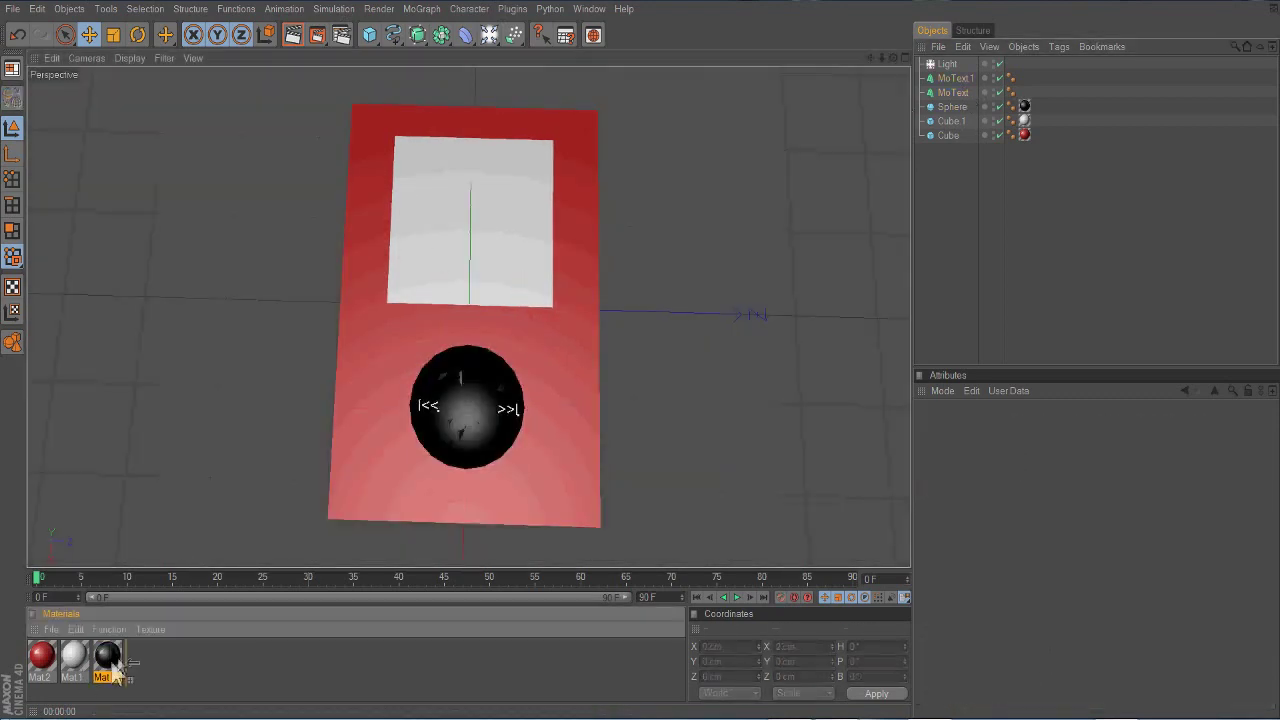
pyautogui.doubleClick(107, 657)
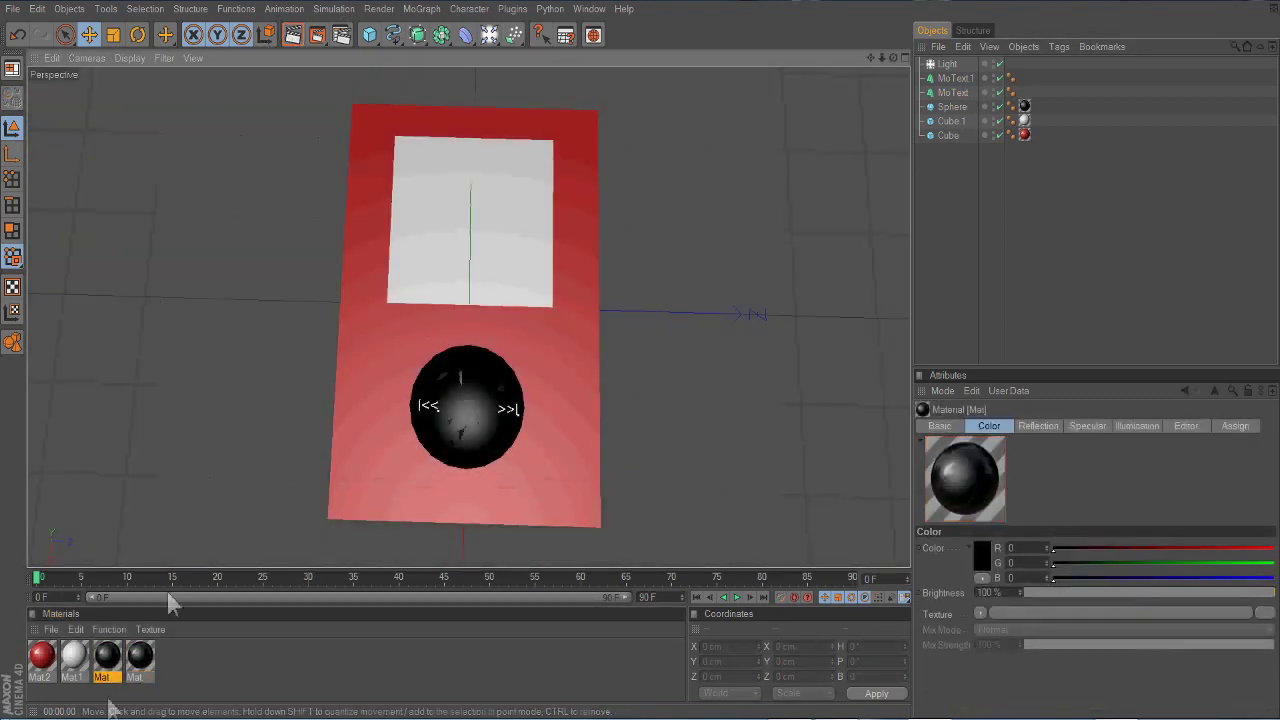
pyautogui.doubleClick(140, 657)
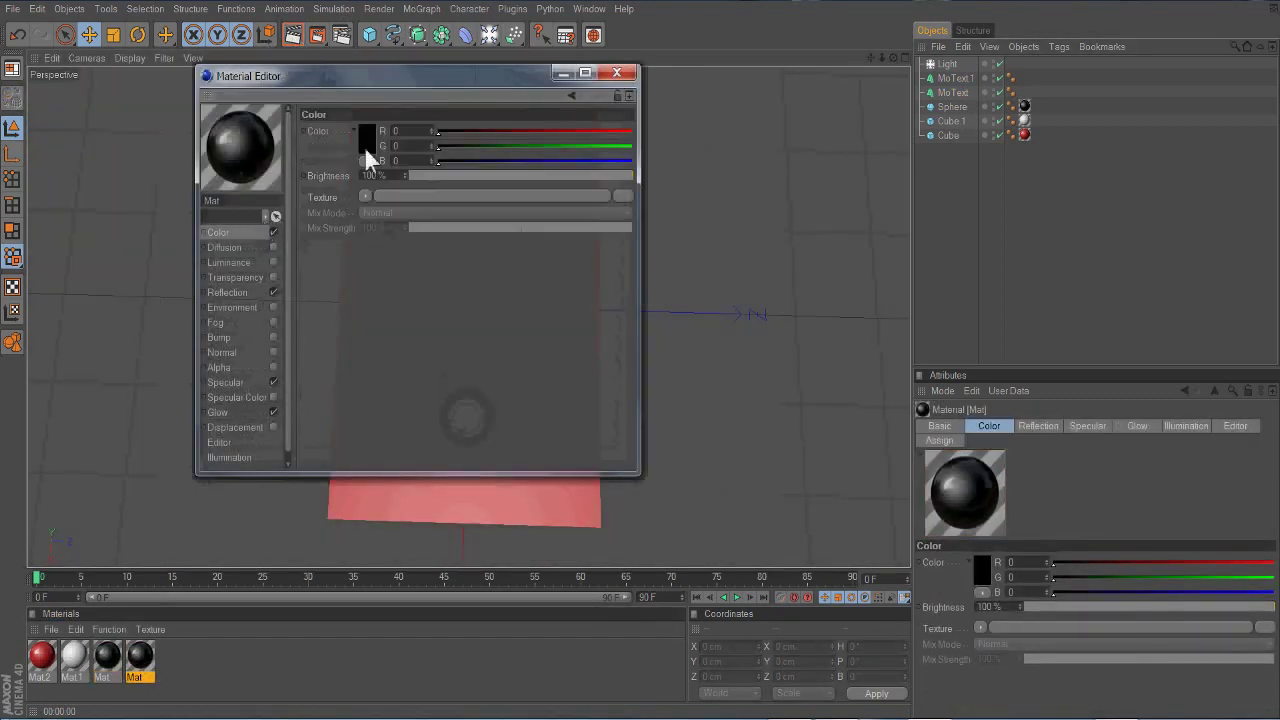
# Set the copied material's colour to dark grey RGB 68, 68, 68
pyautogui.click(273, 412)
pyautogui.click(218, 232)
pyautogui.click(390, 131)
pyautogui.click(337, 203)
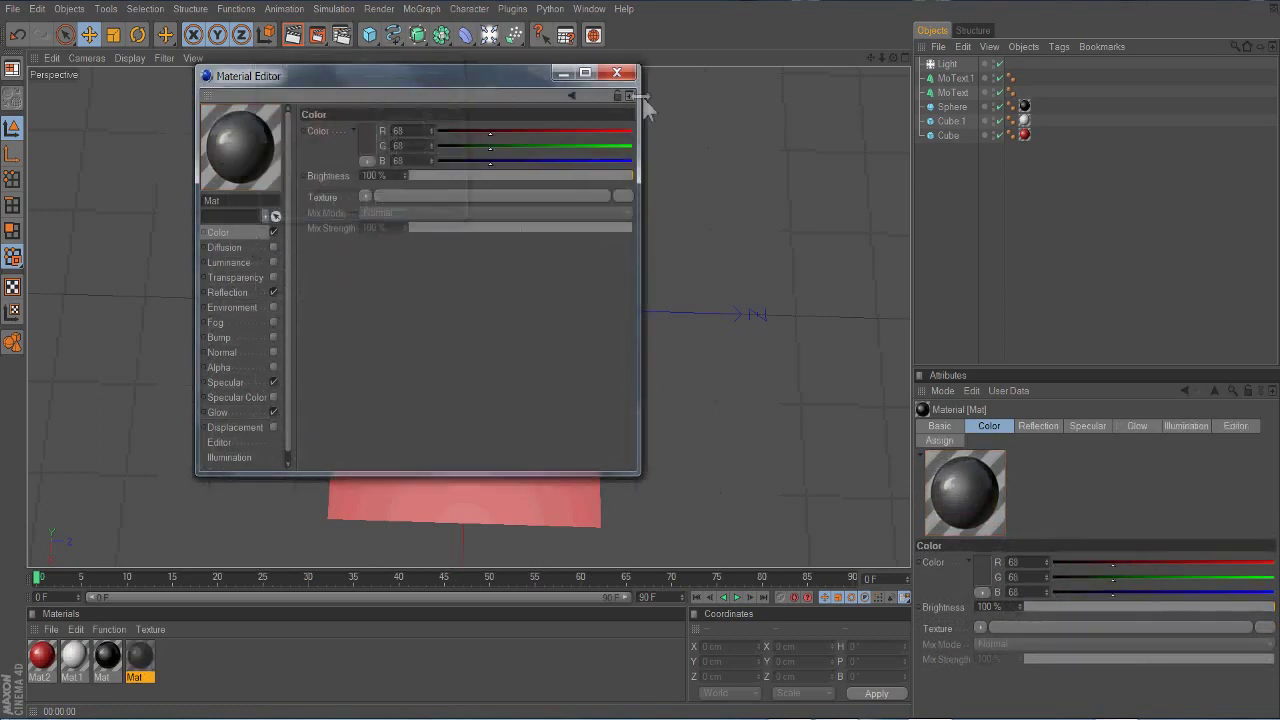
pyautogui.click(617, 72)
# Duplicate the sphere and shrink the copy to about 49.9 cm as the centre button
pyautogui.moveTo(952, 106)
pyautogui.keyDown('ctrl'); pyautogui.mouseDown()
pyautogui.moveTo(953, 68)
pyautogui.moveTo(850, 90)
pyautogui.mouseUp(); pyautogui.keyUp('ctrl')
pyautogui.click(1023, 63)
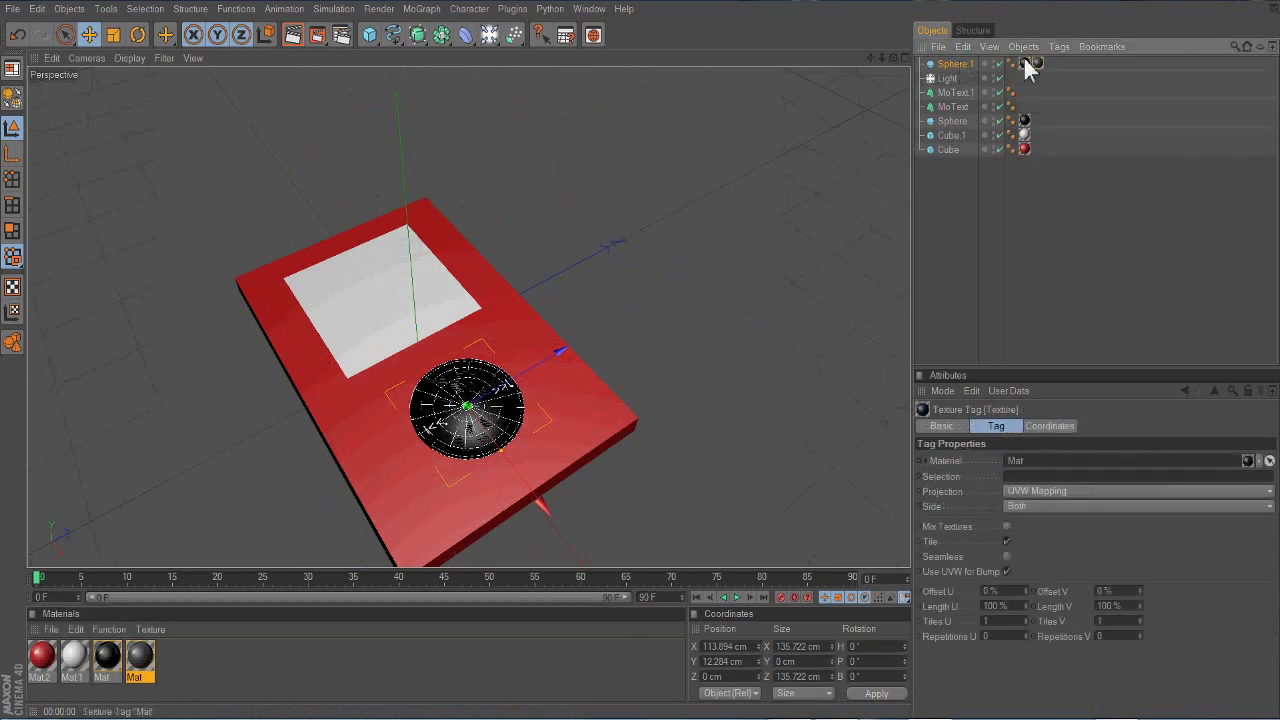
pyautogui.click(955, 63)
pyautogui.click(949, 425)
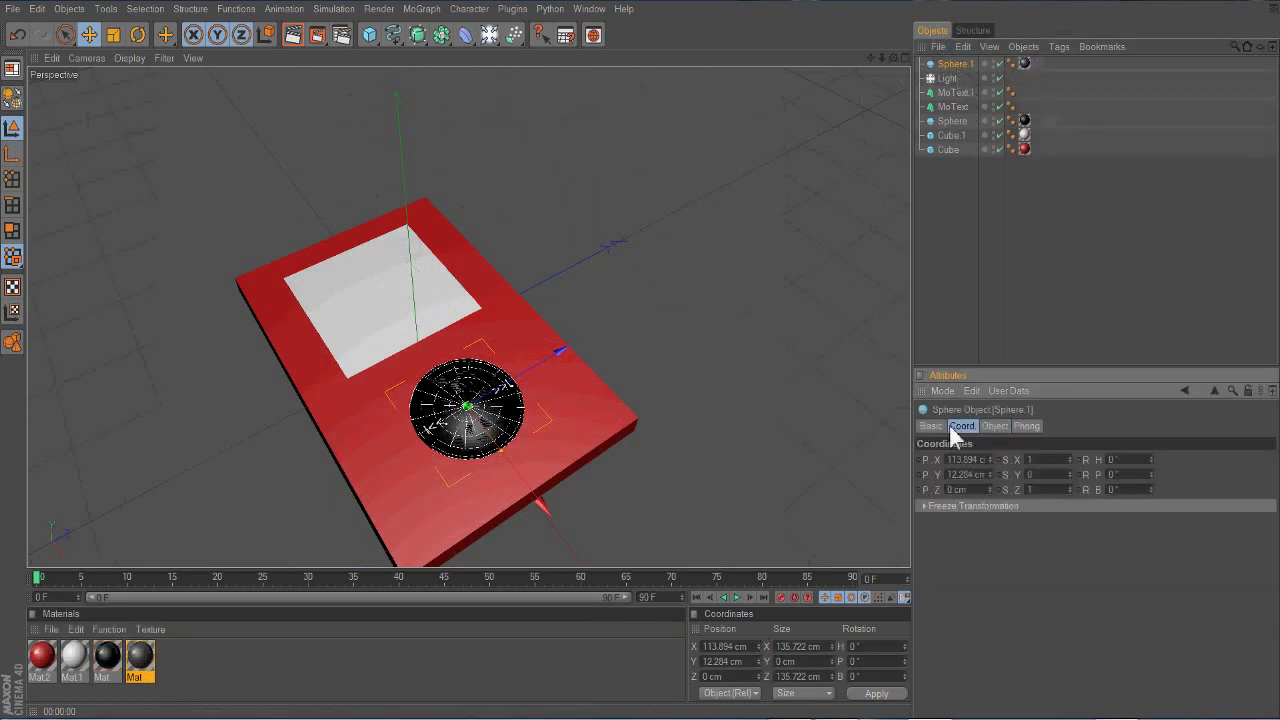
pyautogui.moveTo(989, 471); pyautogui.dragTo(989, 472)
pyautogui.click(113, 35)
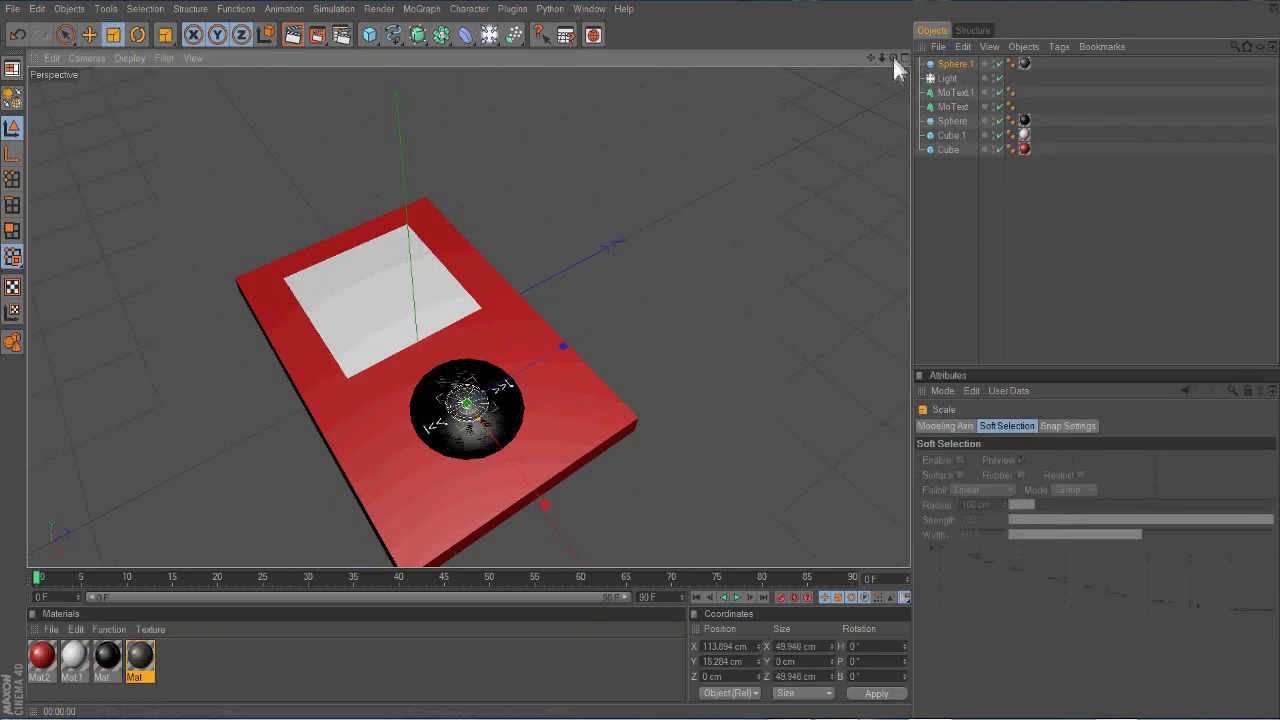
pyautogui.moveTo(893, 57); pyautogui.dragTo(798, 165)
# Render the centre button from slightly different view angles to check it
pyautogui.click(293, 36)
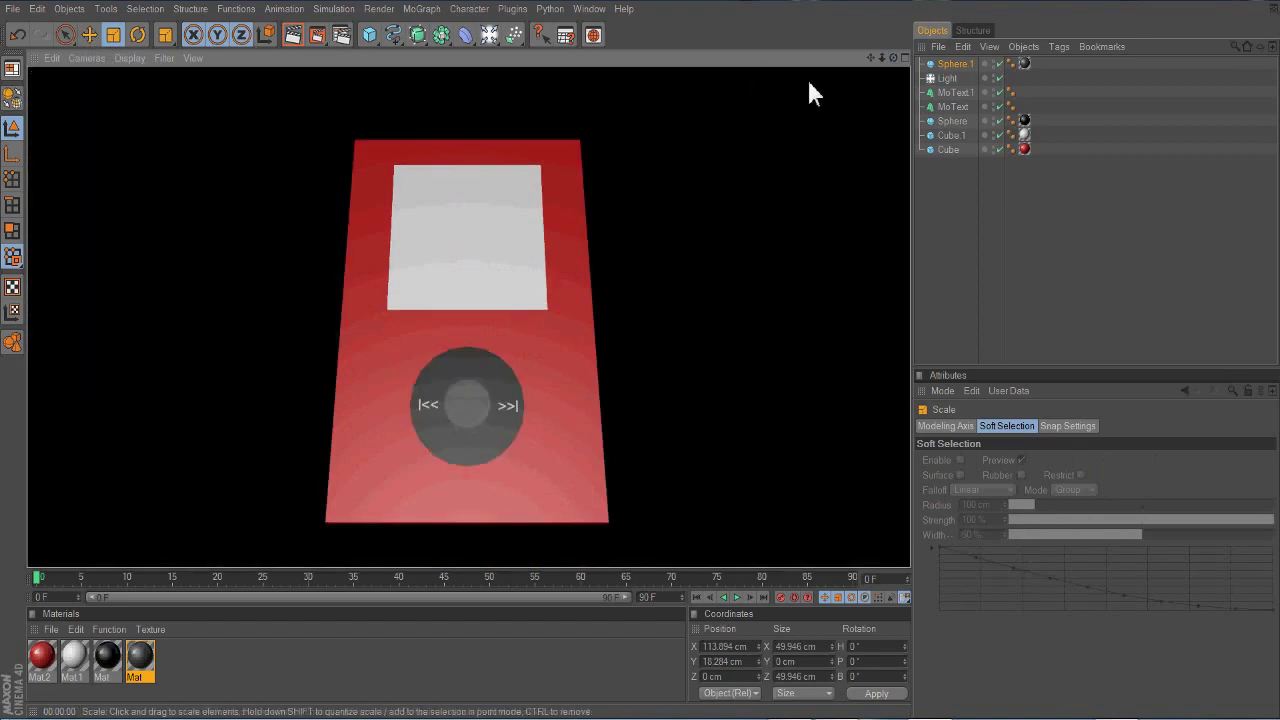
pyautogui.moveTo(893, 57); pyautogui.dragTo(800, 165)
pyautogui.scroll(5, 800, 163)
pyautogui.click(89, 35)
pyautogui.click(293, 36)
pyautogui.moveTo(893, 57); pyautogui.dragTo(885, 70)
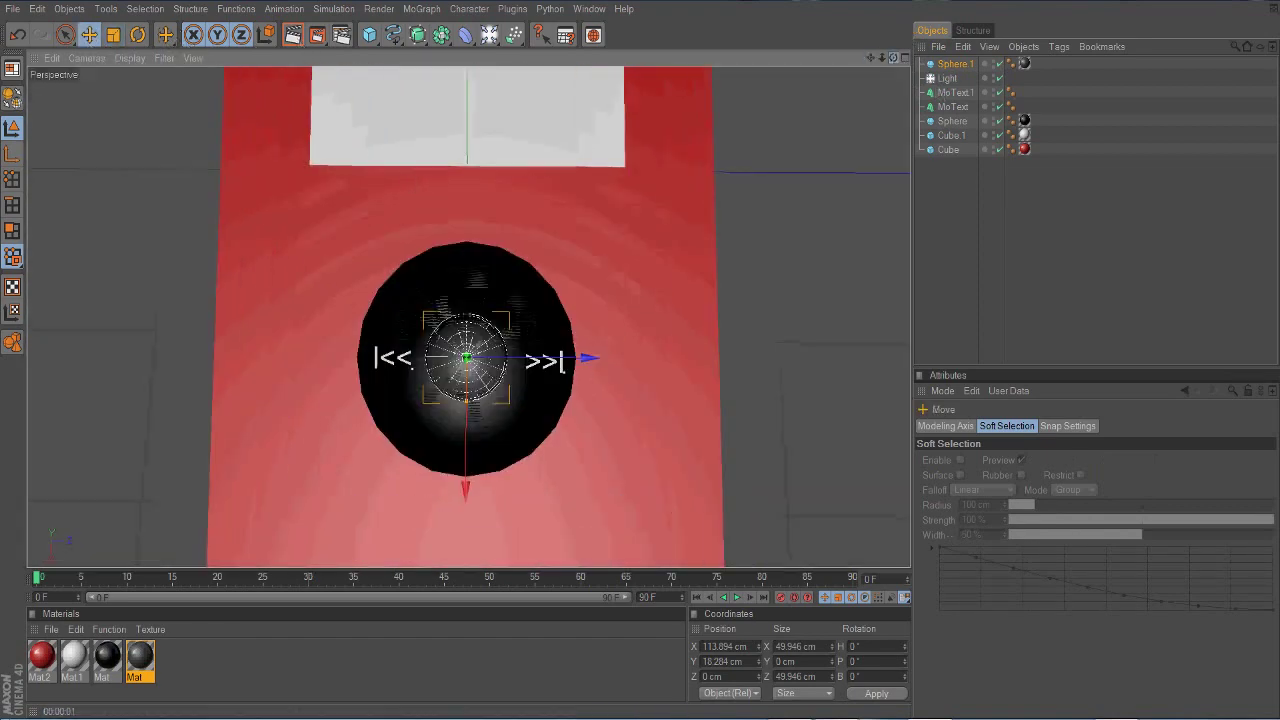
pyautogui.click(293, 36)
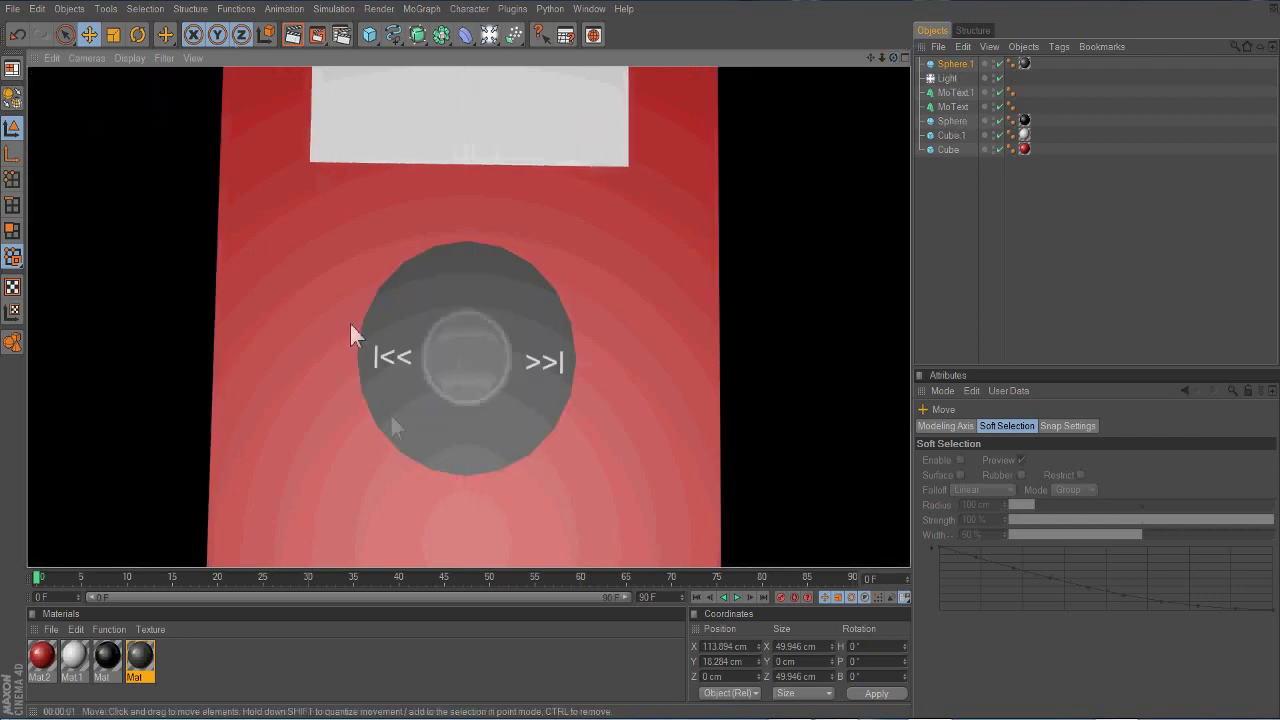
pyautogui.click(953, 92)
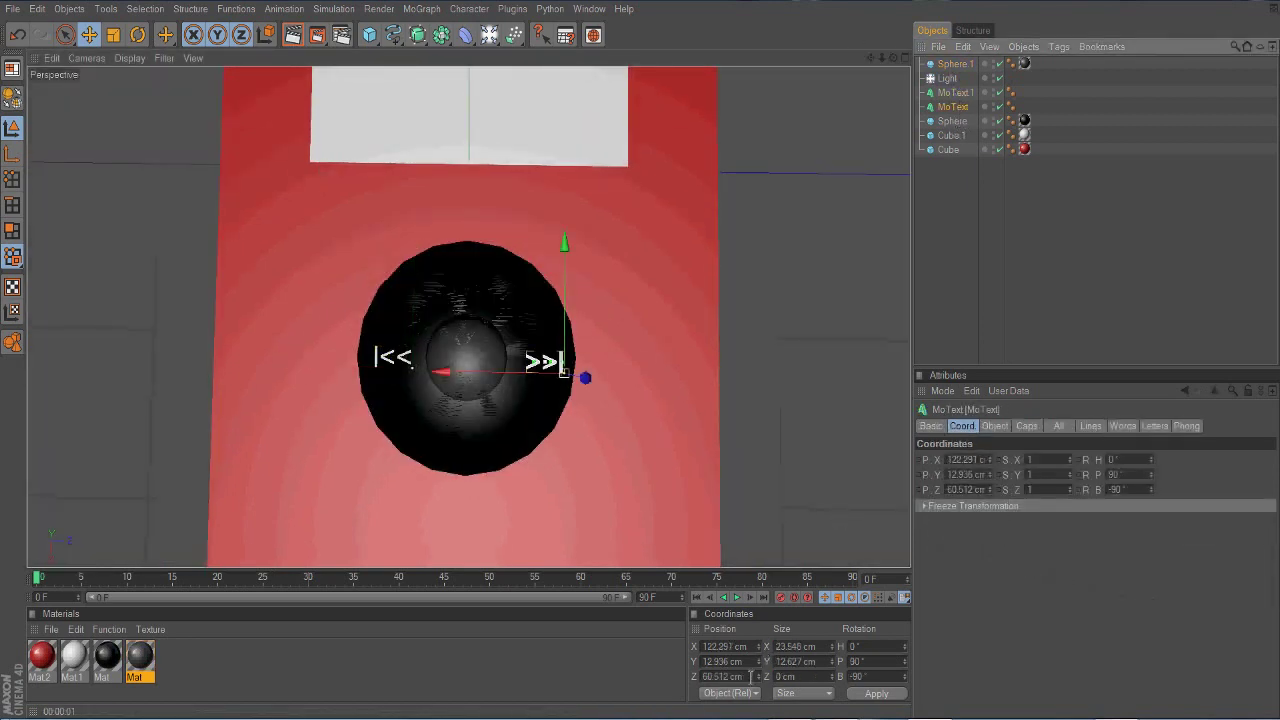
# Reset the label's Z position, nudge the >>| label slightly left, and render to check
pyautogui.write('54.512')
pyautogui.click(614, 688)
pyautogui.click(665, 447)
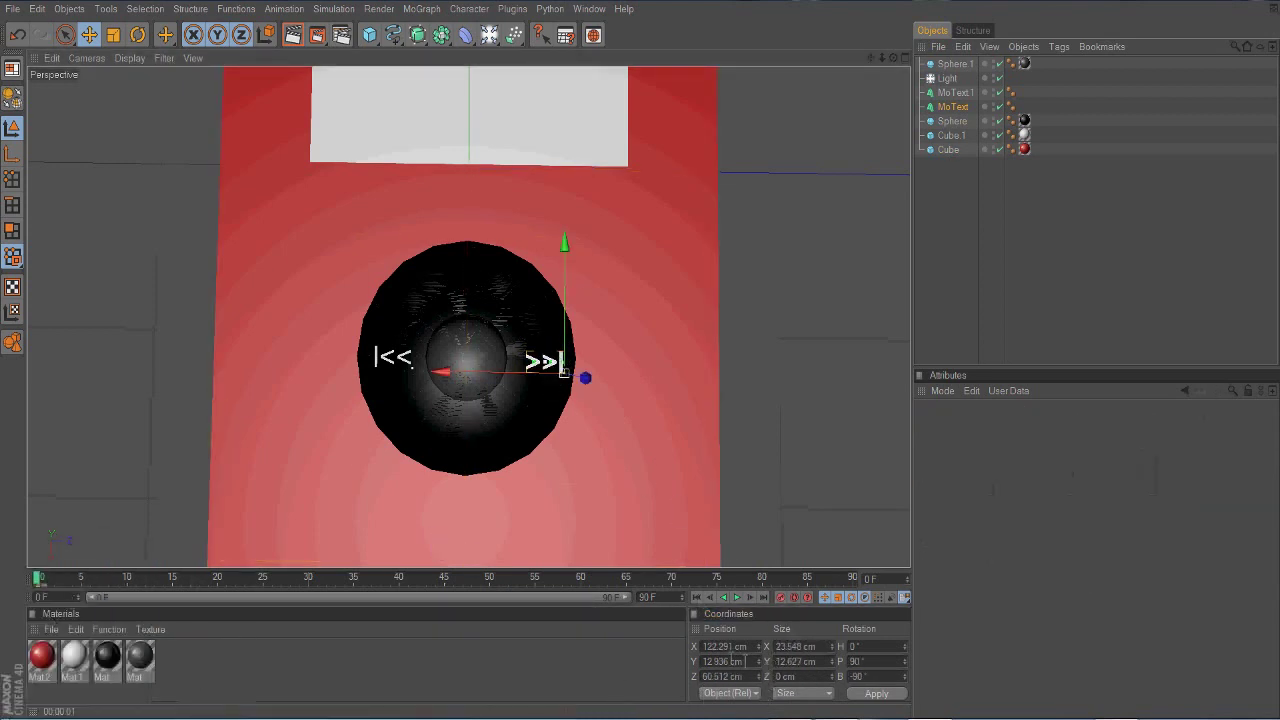
pyautogui.moveTo(564, 372); pyautogui.dragTo(563, 367)
pyautogui.click(288, 40)
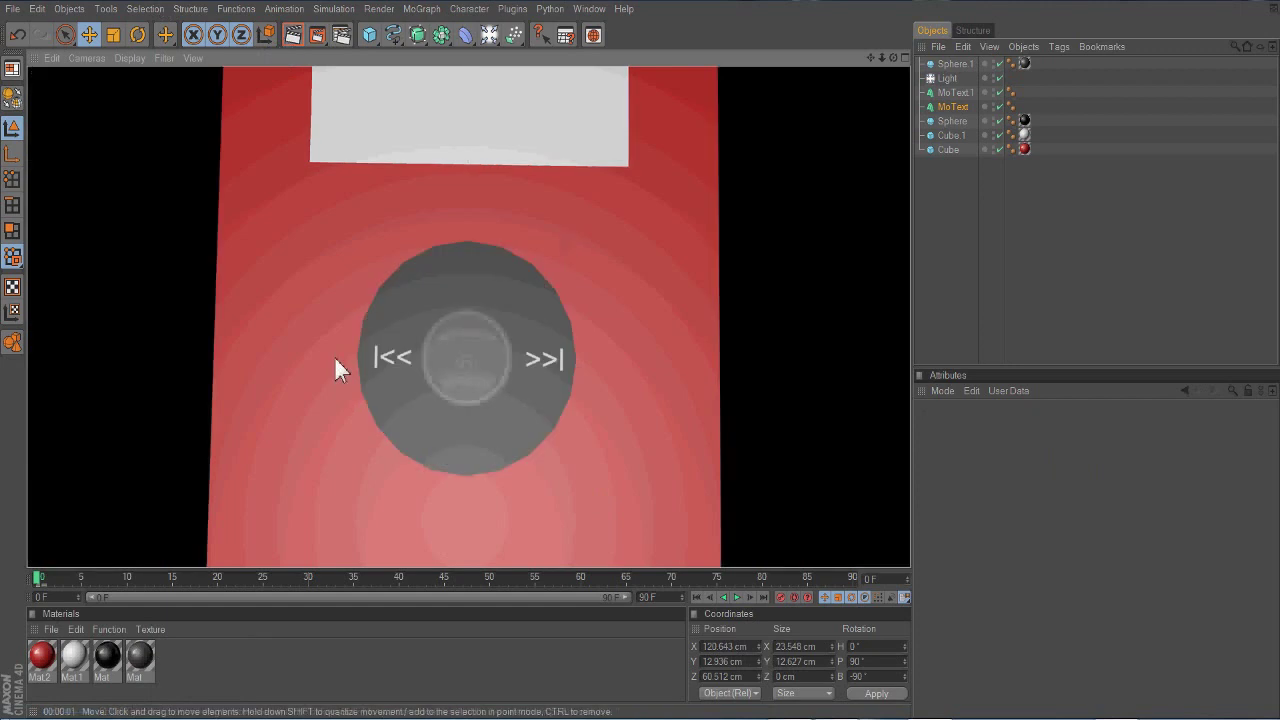
pyautogui.click(334, 356)
pyautogui.click(950, 121)
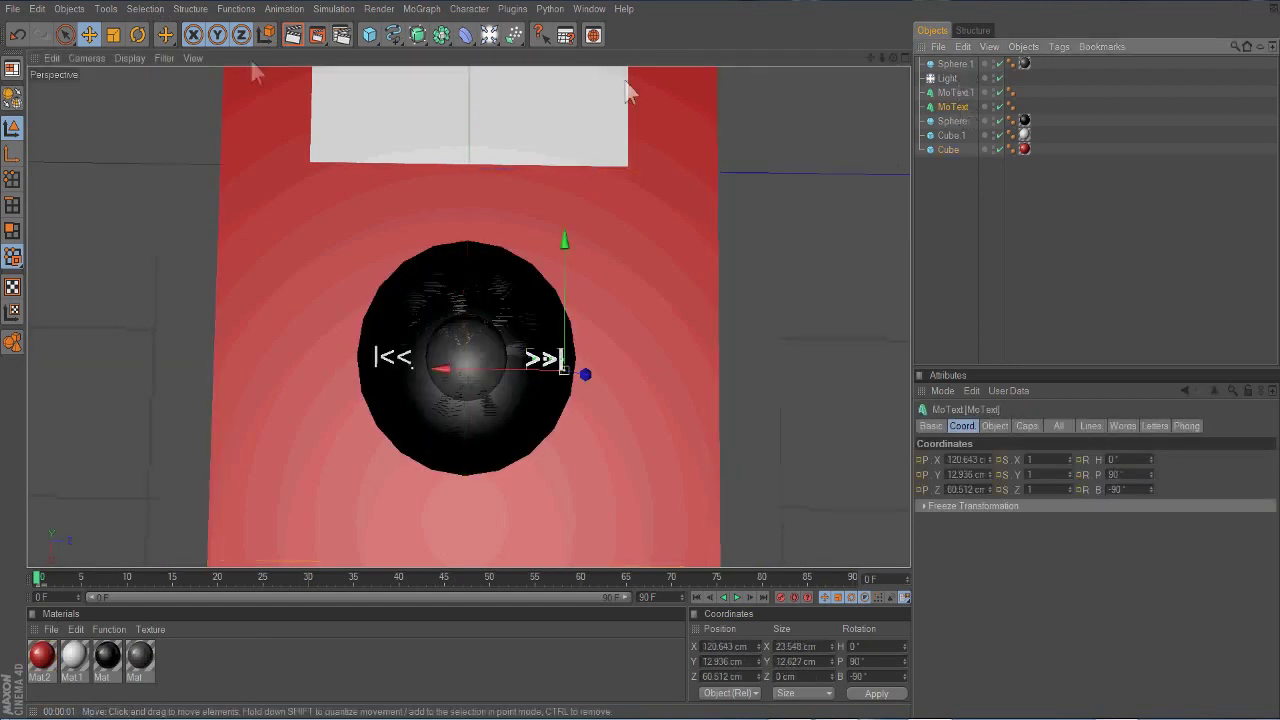
pyautogui.click(288, 35)
pyautogui.click(133, 381)
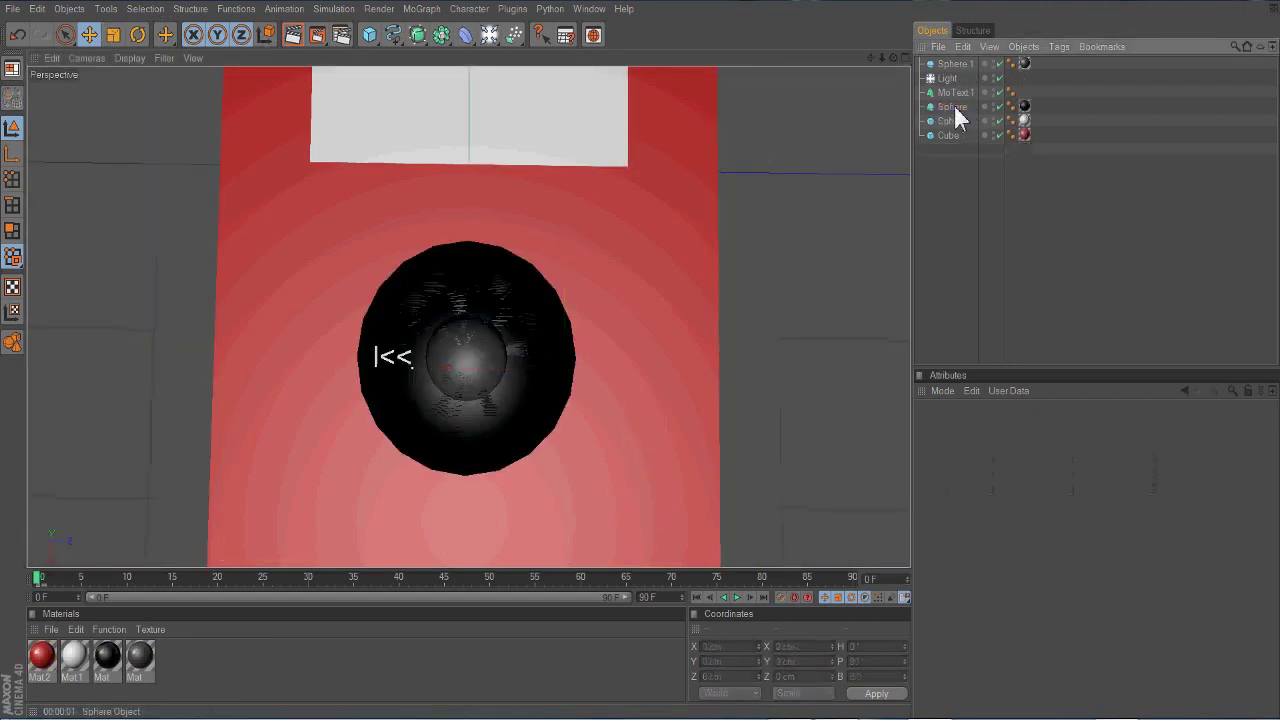
# Move MoText above MoText.1, set its text to |<< and nudge it left
pyautogui.moveTo(955, 109); pyautogui.dragTo(950, 90)
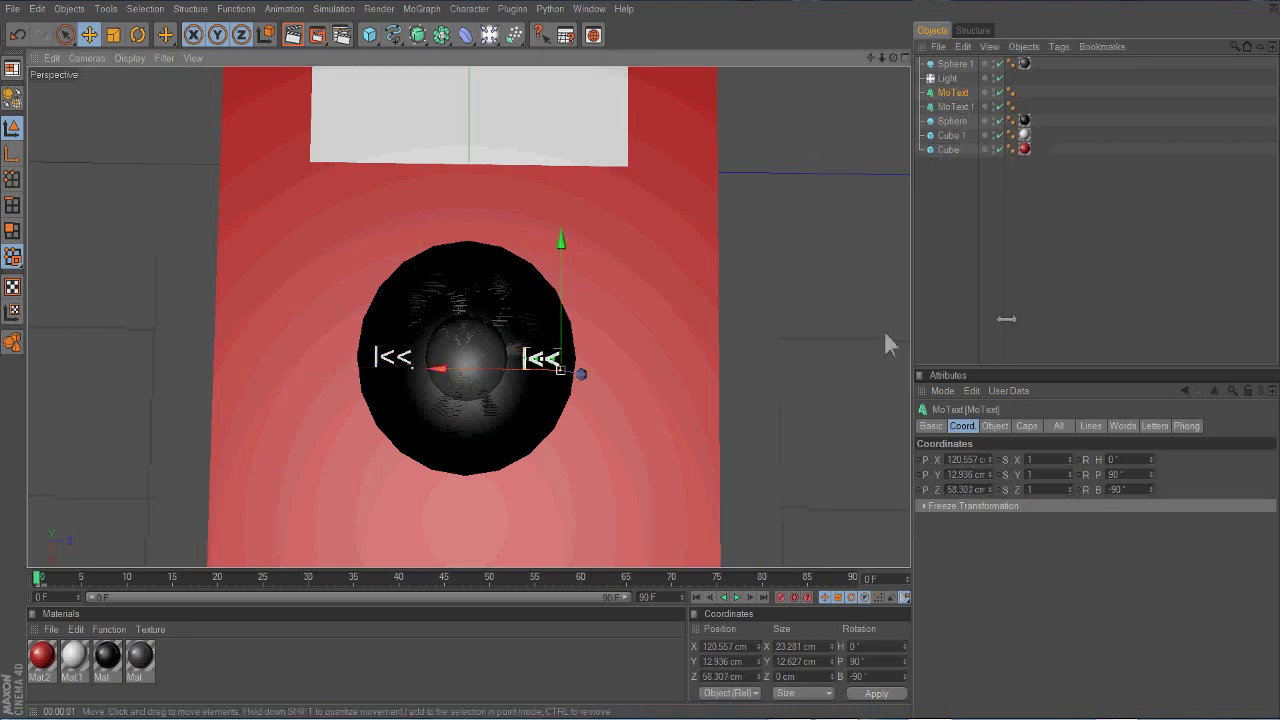
pyautogui.click(995, 425)
pyautogui.write('|')
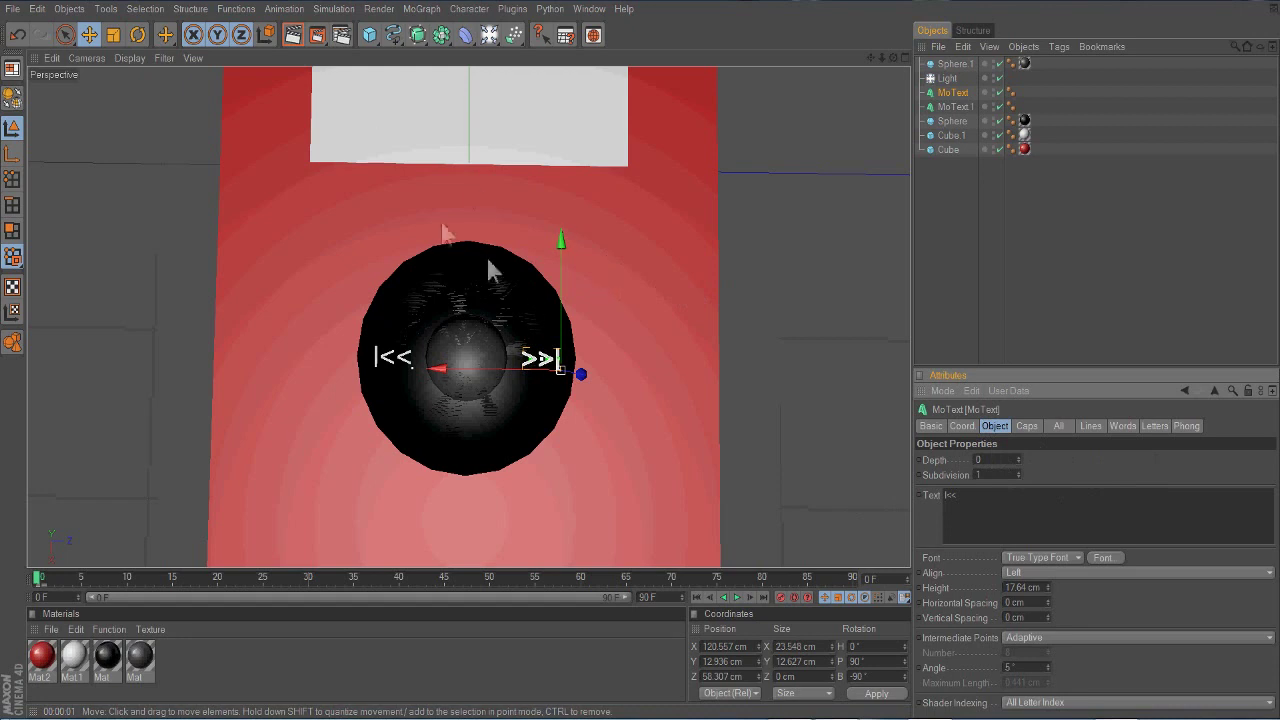
pyautogui.hotkey('ctrl', 'r')
pyautogui.moveTo(503, 370); pyautogui.dragTo(503, 383)
pyautogui.hotkey('ctrl', 'r')
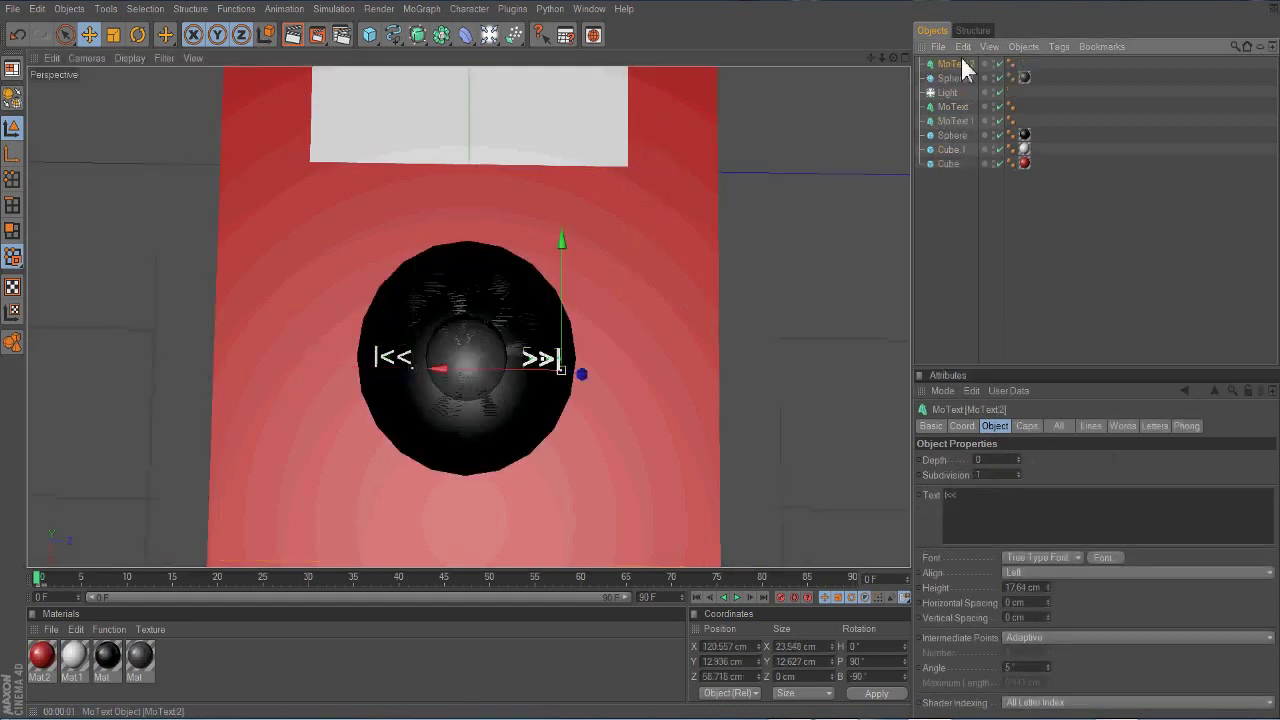
# Change the duplicate's text to >>| and place it on the right of the disc
pyautogui.click(992, 500)
pyautogui.write('>>|')
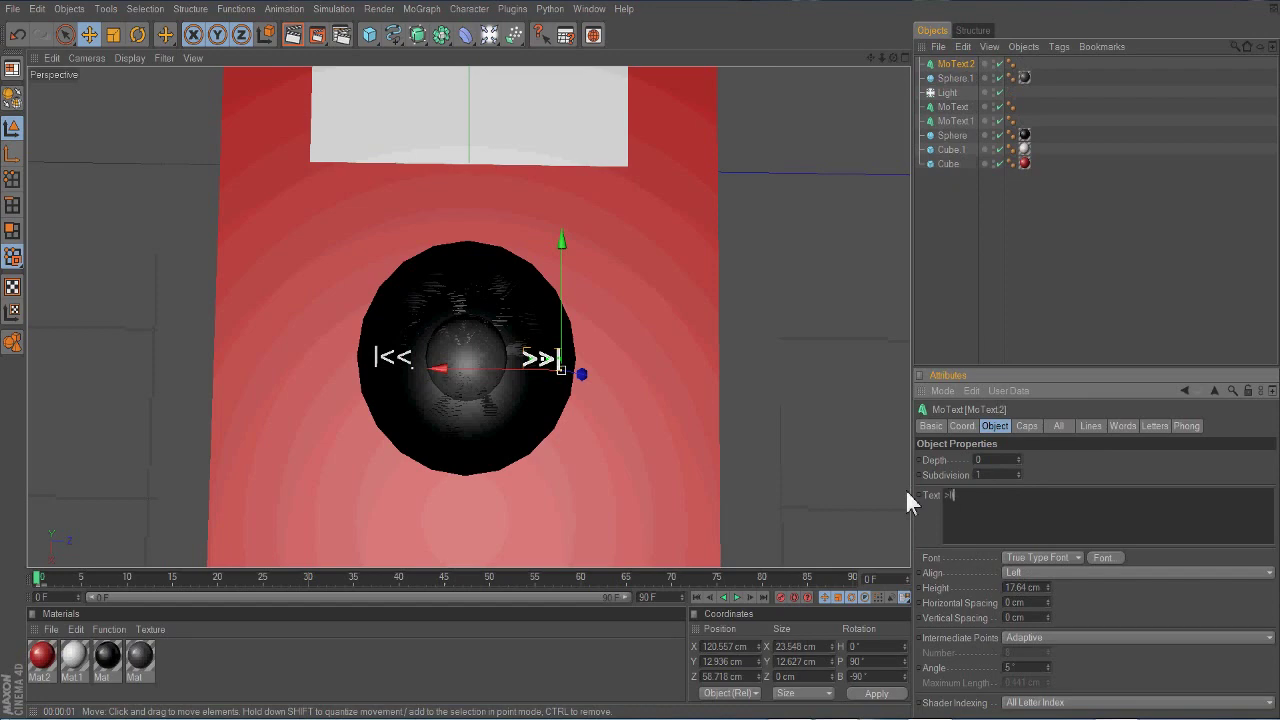
pyautogui.moveTo(504, 371)
pyautogui.mouseDown()
pyautogui.moveTo(500, 345)
pyautogui.moveTo(650, 108)
pyautogui.mouseUp()
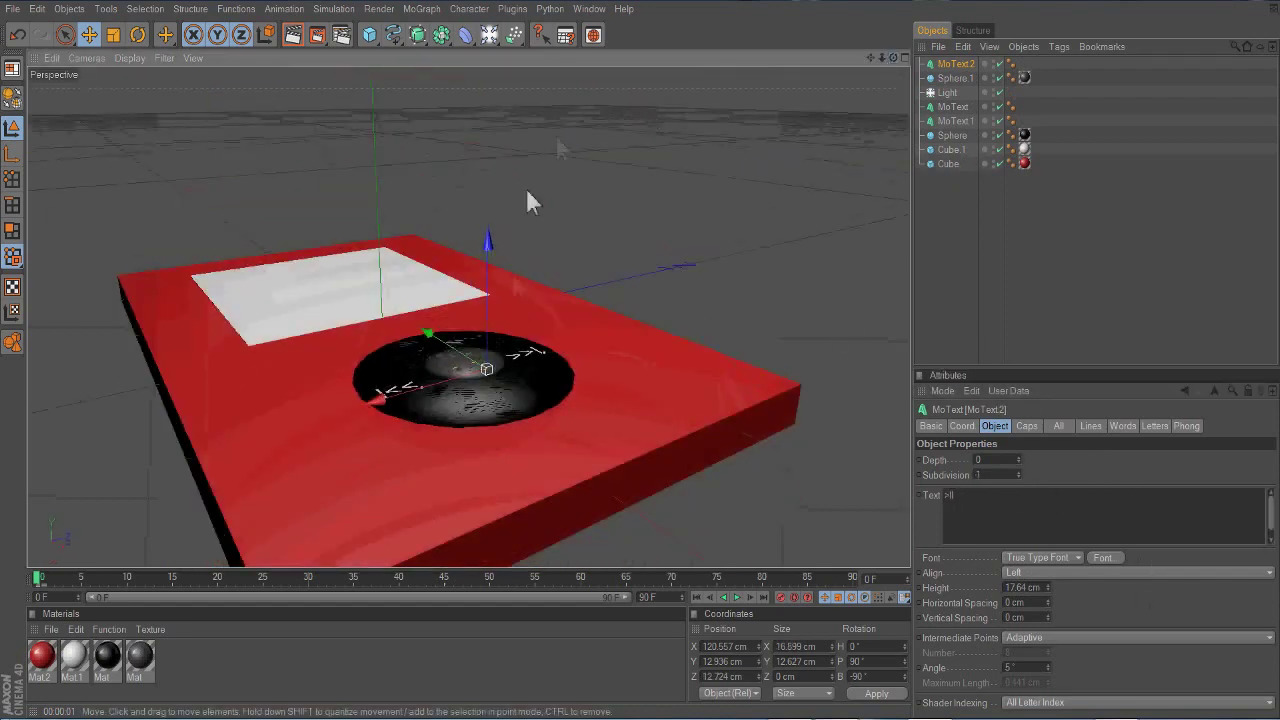
pyautogui.moveTo(892, 57); pyautogui.dragTo(948, 510)
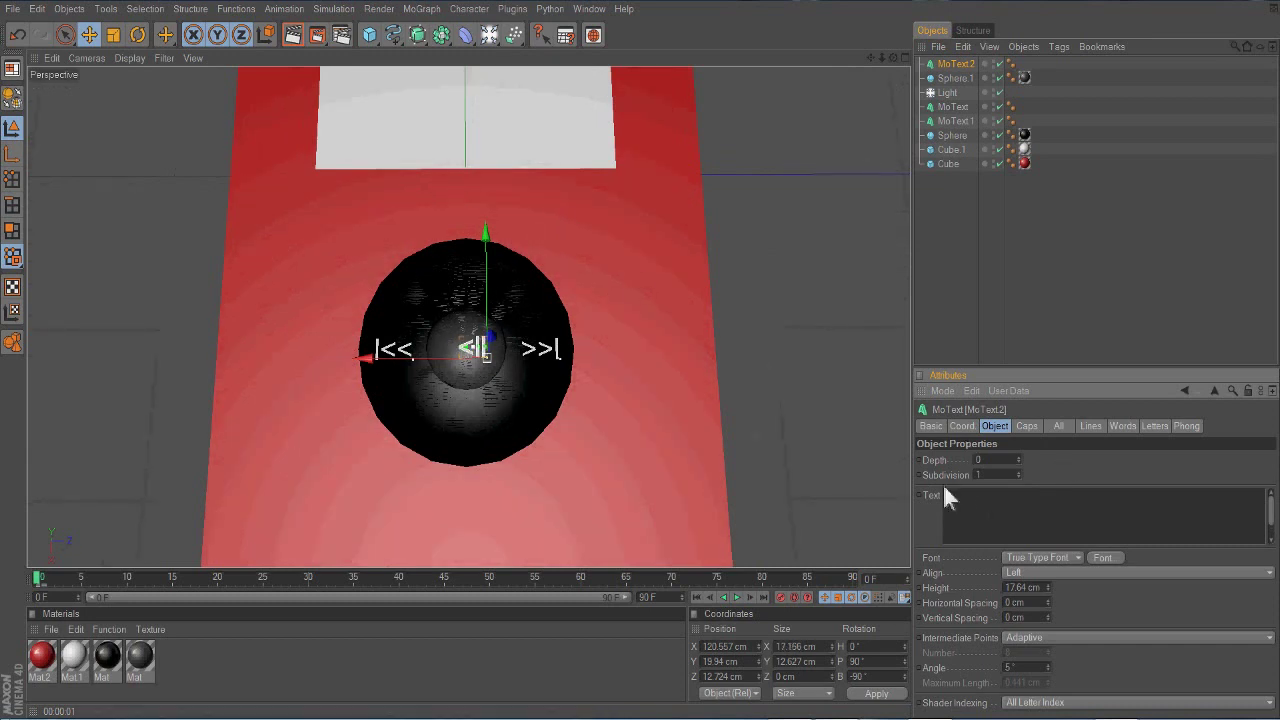
# Slide the >|| label into the disc centre and scale it up
pyautogui.moveTo(362, 358); pyautogui.dragTo(380, 388)
pyautogui.press('t')
pyautogui.scroll(3, 468, 316)
pyautogui.press('e')
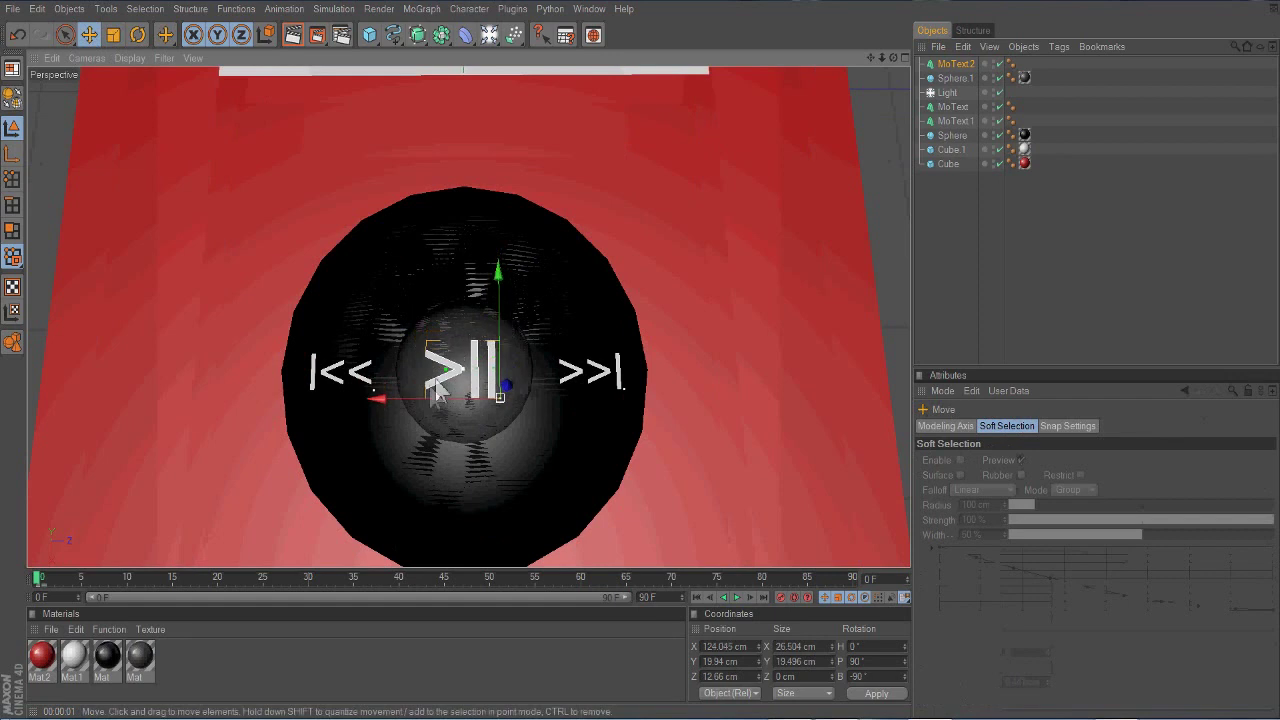
pyautogui.click(600, 378)
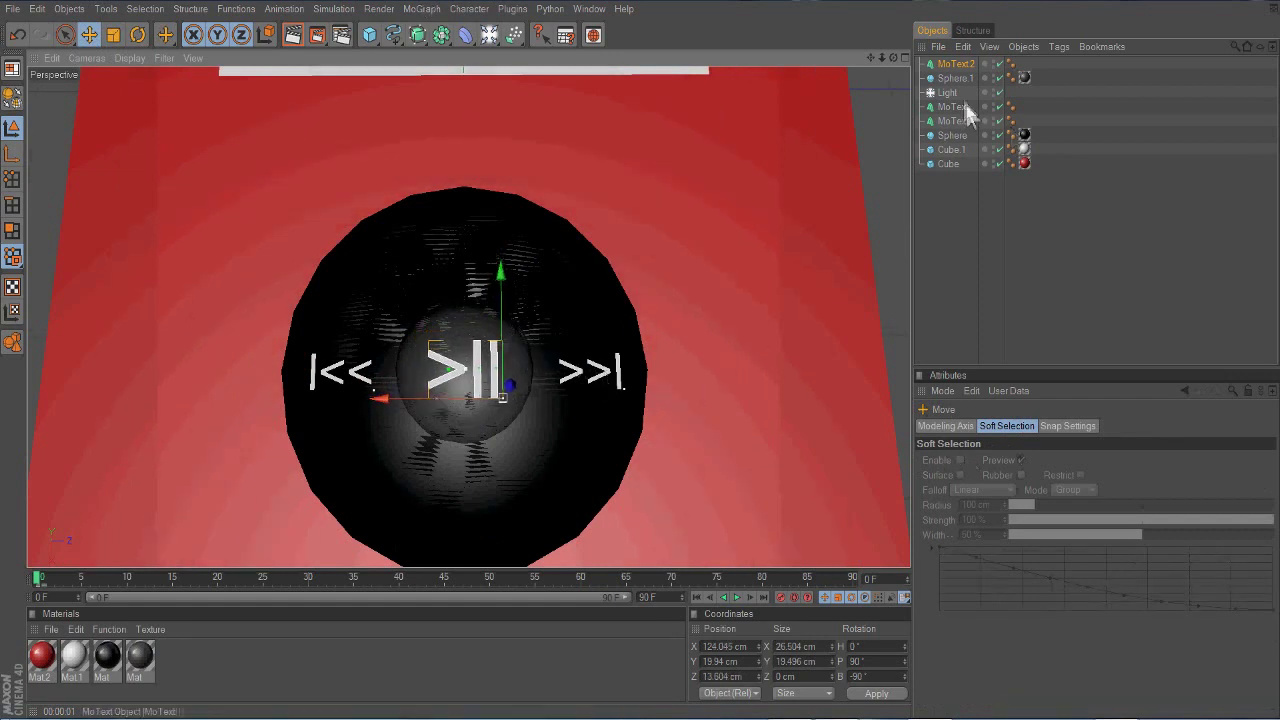
# Duplicate the >>| label above the centre and delete the mirrored VOL+ copy
pyautogui.keyDown('ctrl'); pyautogui.moveTo(968, 68); pyautogui.dragTo(962, 64); pyautogui.keyUp('ctrl')
pyautogui.doubleClick(948, 497)
pyautogui.write('VOL+')
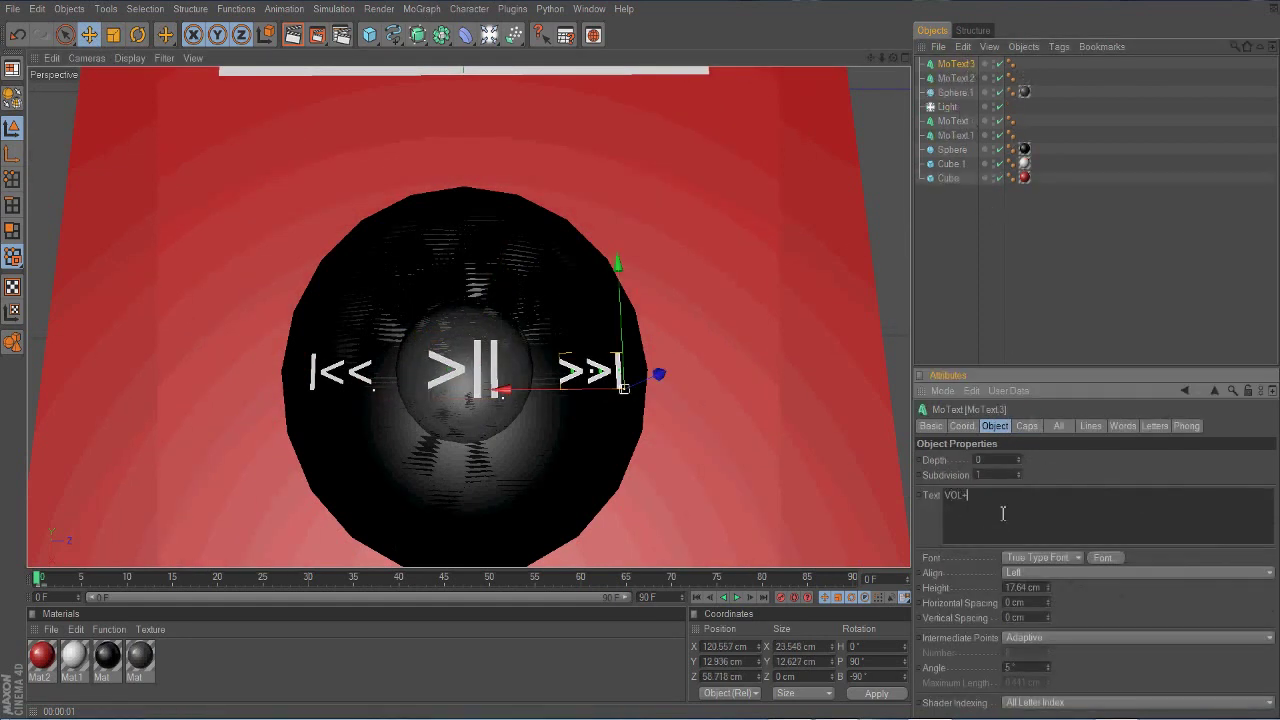
pyautogui.moveTo(624, 360); pyautogui.dragTo(618, 245)
pyautogui.click(1072, 521)
pyautogui.write('+LOV')
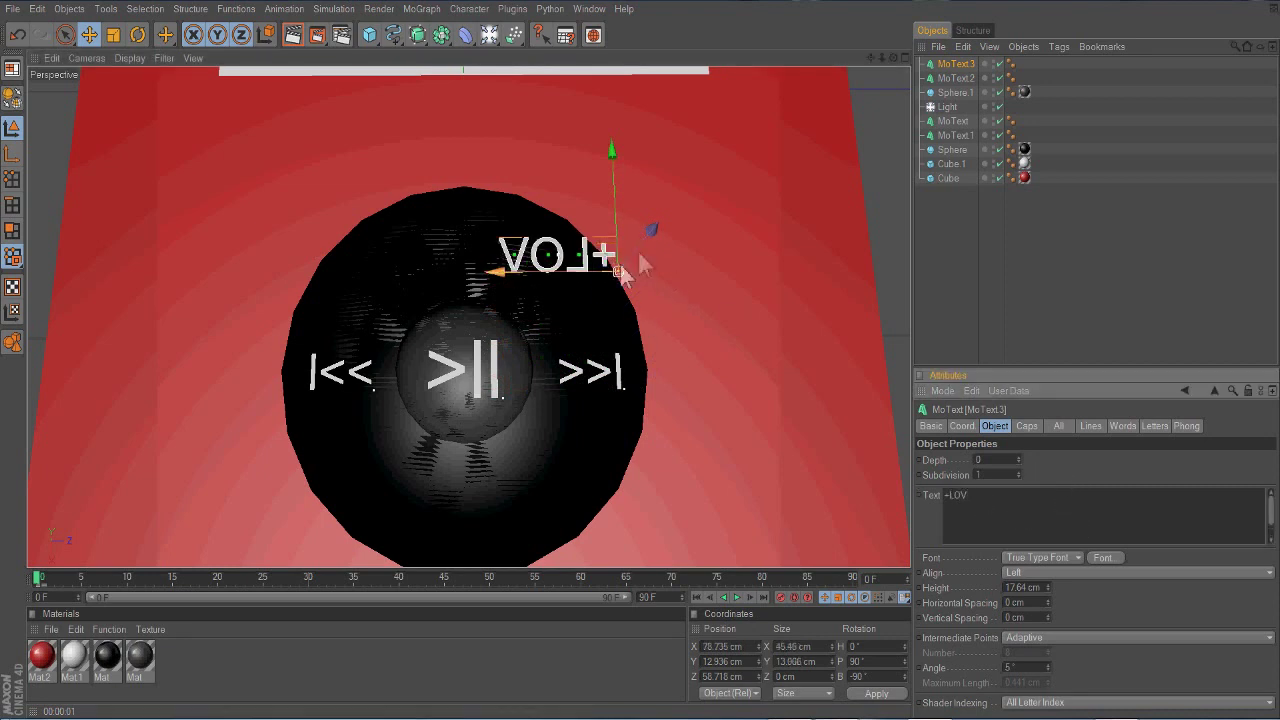
pyautogui.press('BackSpace')
pyautogui.press('Delete')
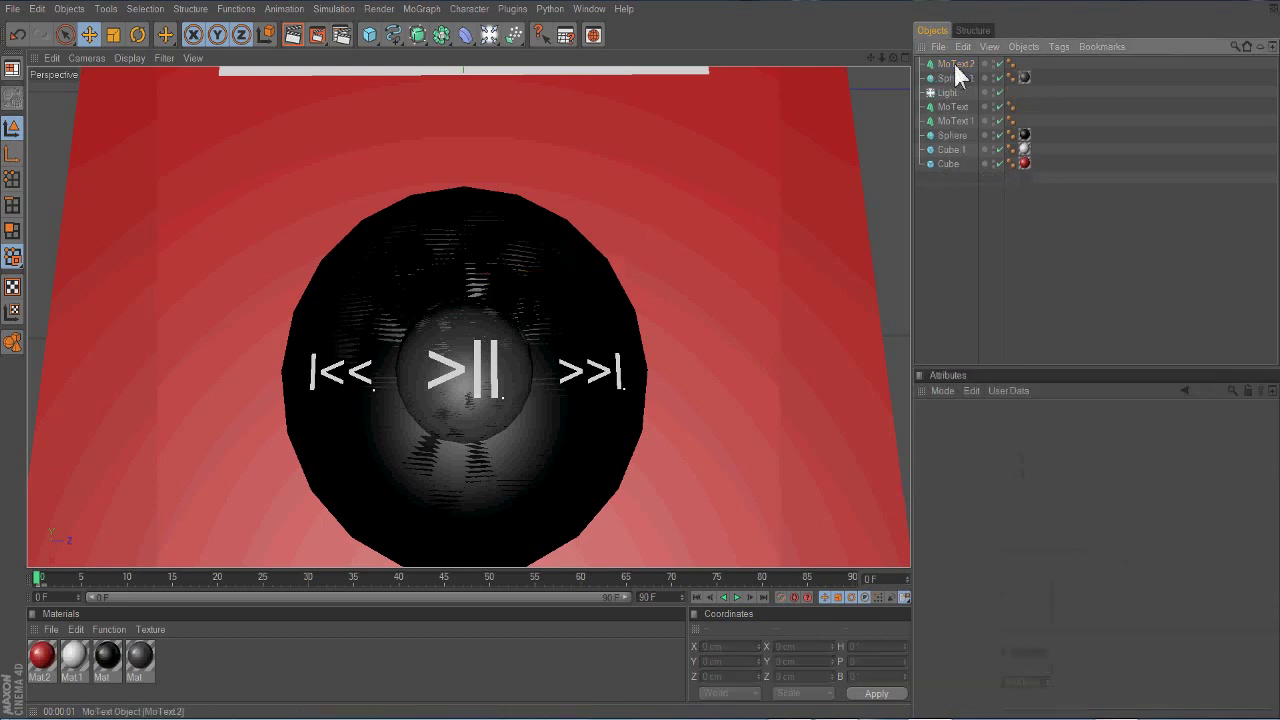
# Set the label text to VOL+, place it above the centre button, and rotate it upright
pyautogui.click(960, 121)
pyautogui.write('VOL+')
pyautogui.moveTo(340, 375)
pyautogui.mouseDown()
pyautogui.moveTo(463, 247)
pyautogui.moveTo(838, 368)
pyautogui.moveTo(648, 290)
pyautogui.moveTo(663, 277)
pyautogui.mouseUp()
pyautogui.click(138, 34)
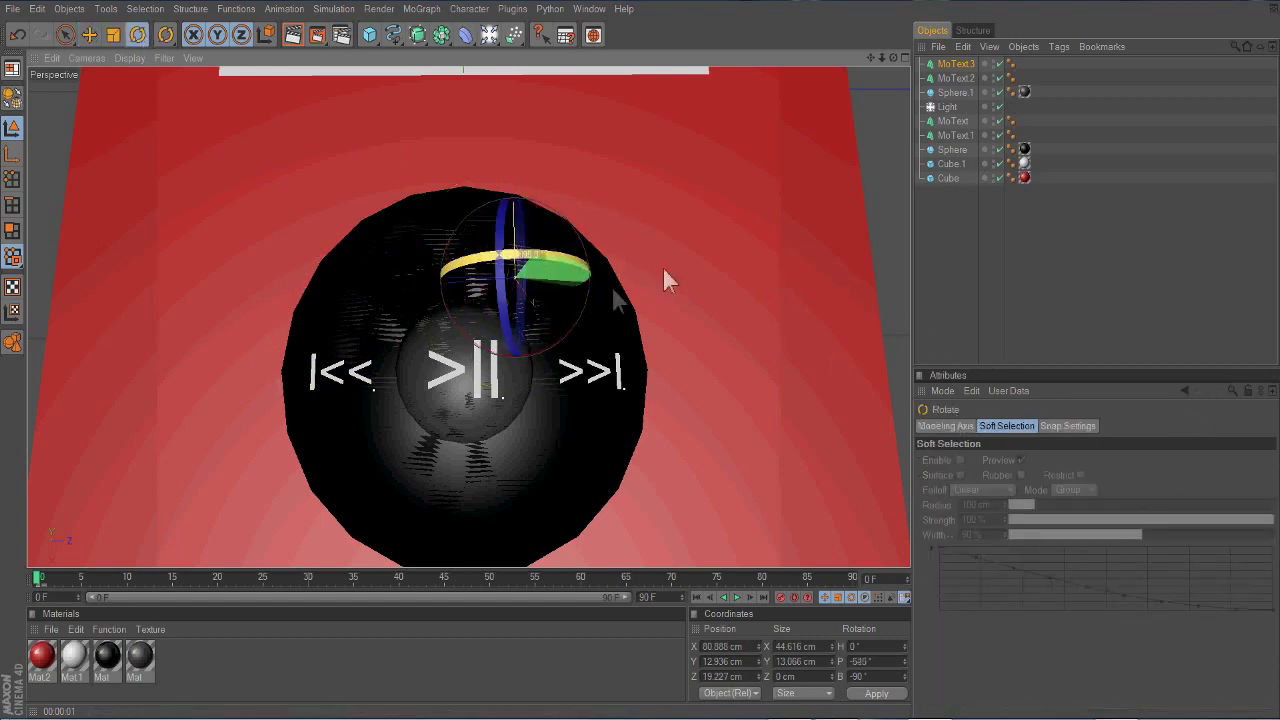
pyautogui.click(89, 34)
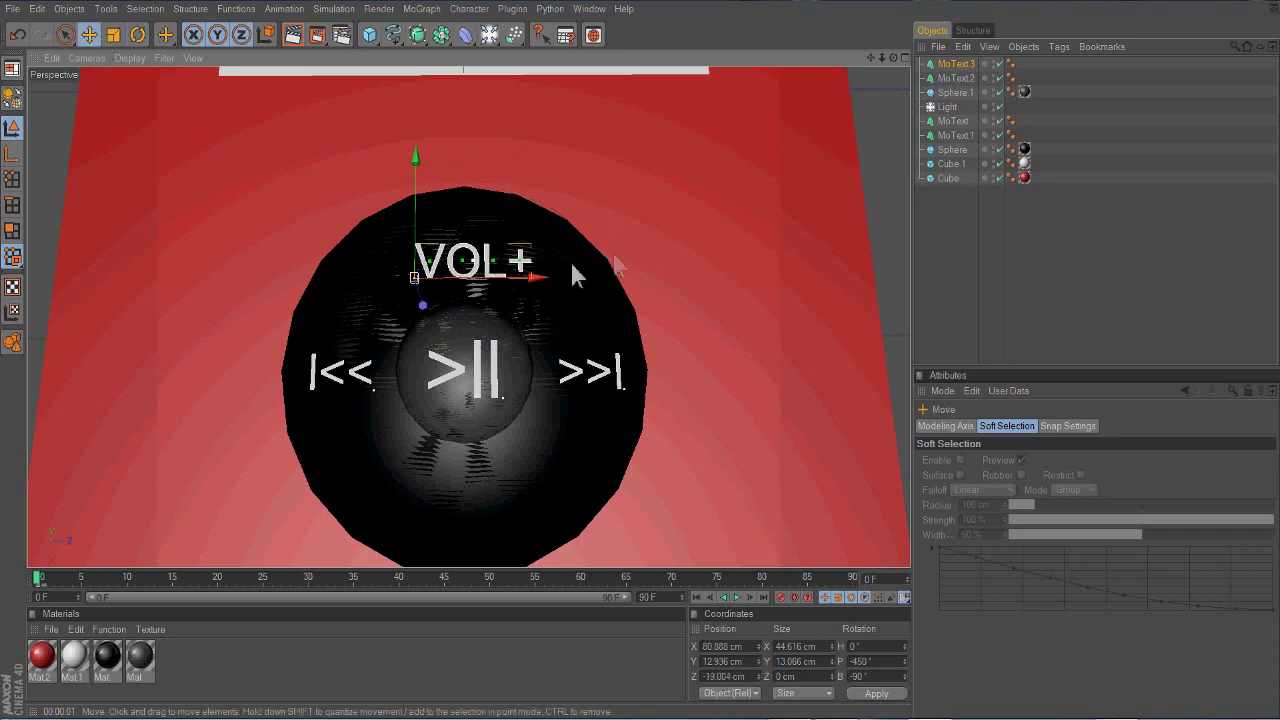
pyautogui.hotkey('ctrl', 'r')
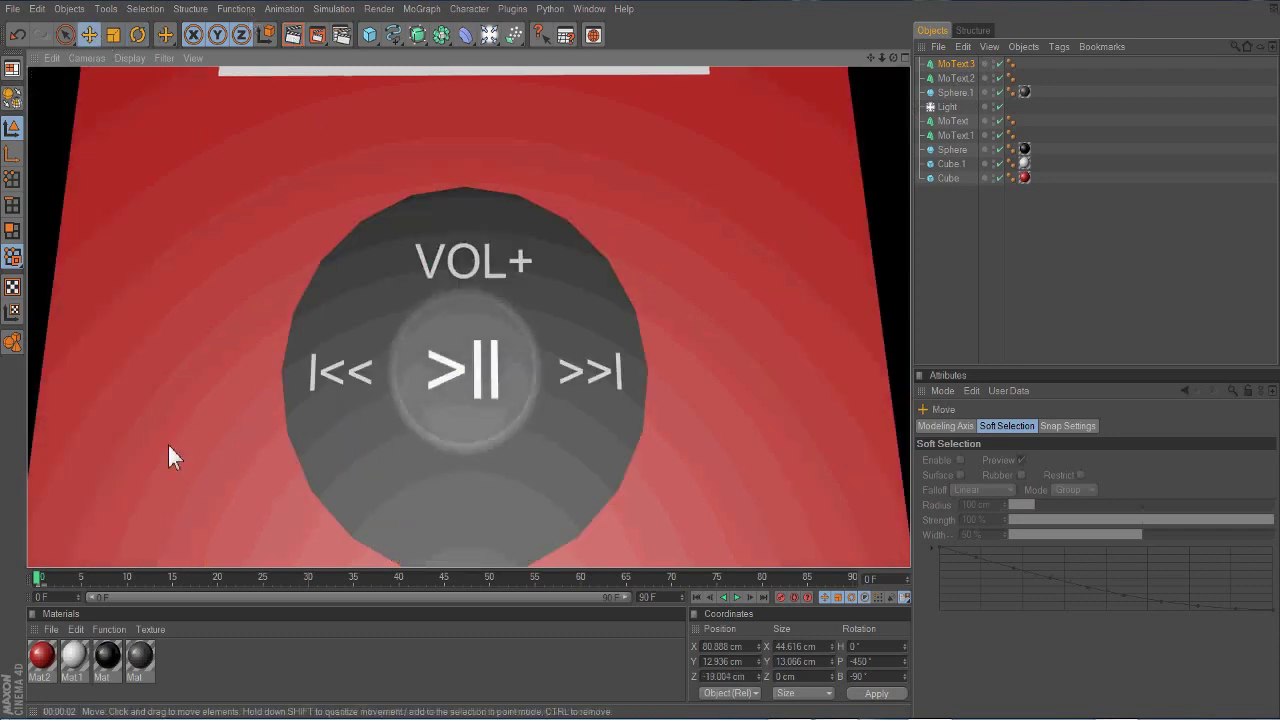
pyautogui.click(958, 66)
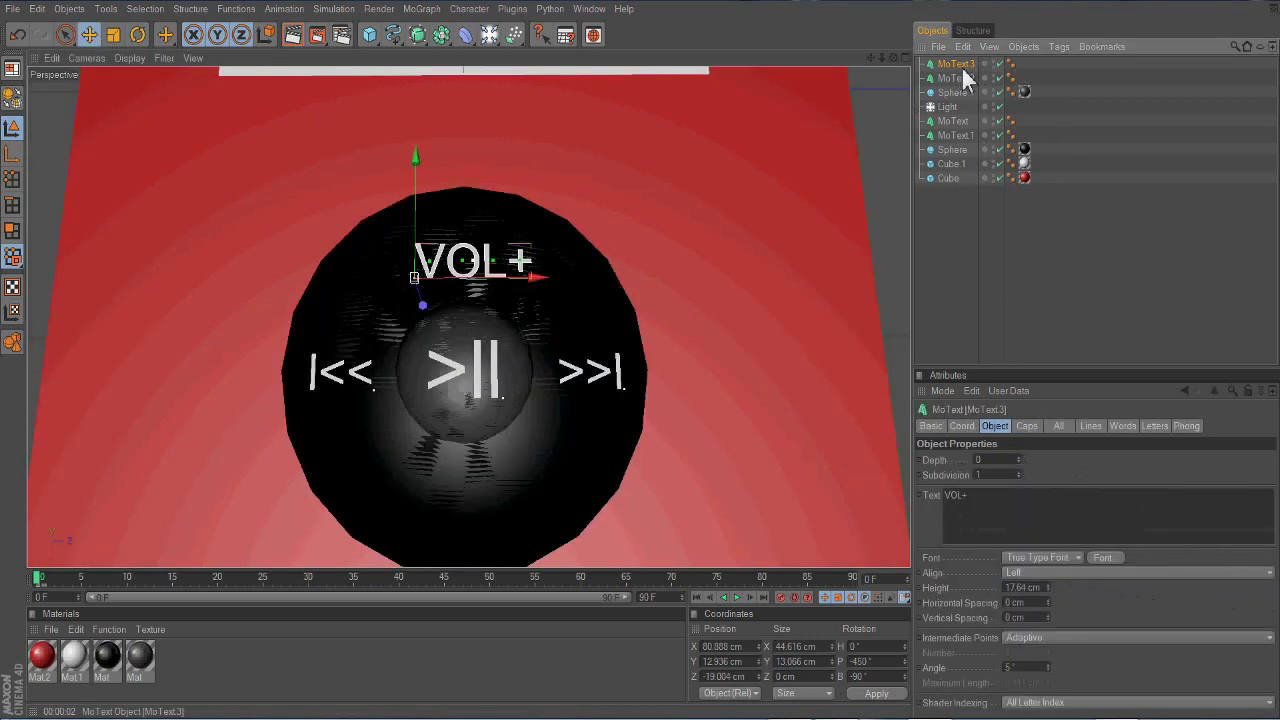
# Change the duplicated label's text to VOL- and move it below the centre button
pyautogui.click(1043, 530)
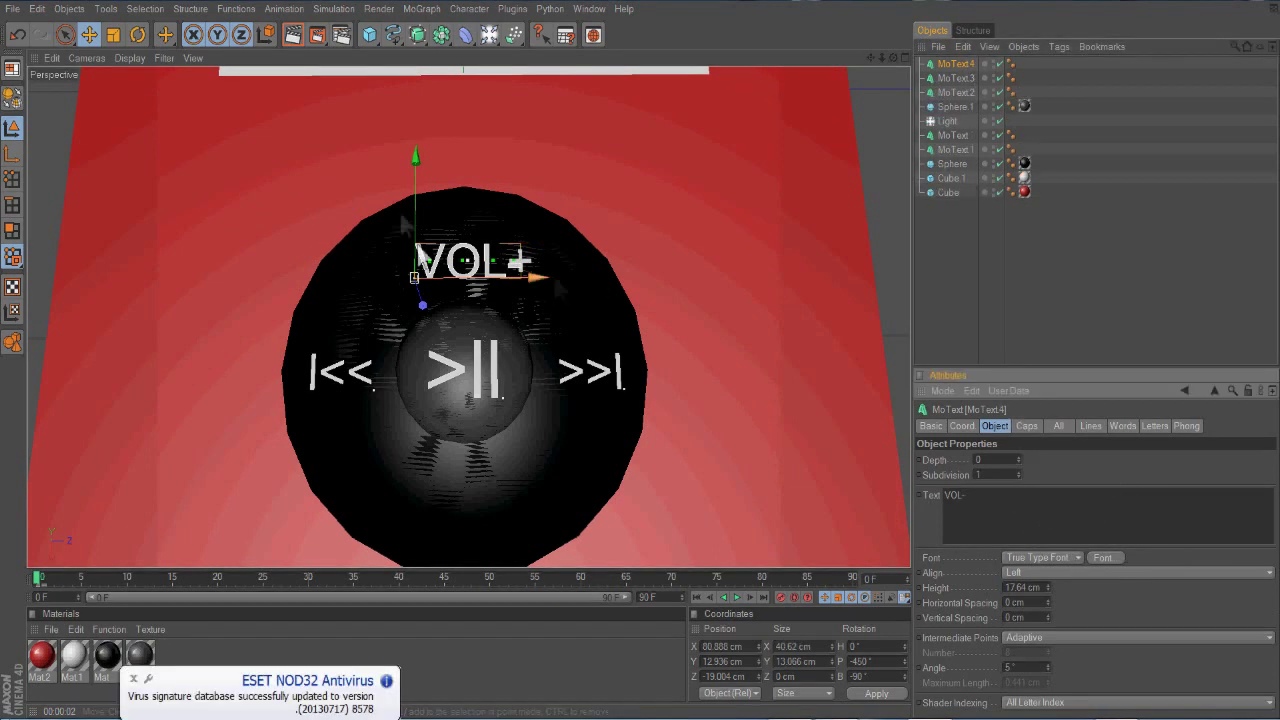
pyautogui.moveTo(557, 287); pyautogui.dragTo(557, 505)
pyautogui.click(370, 186)
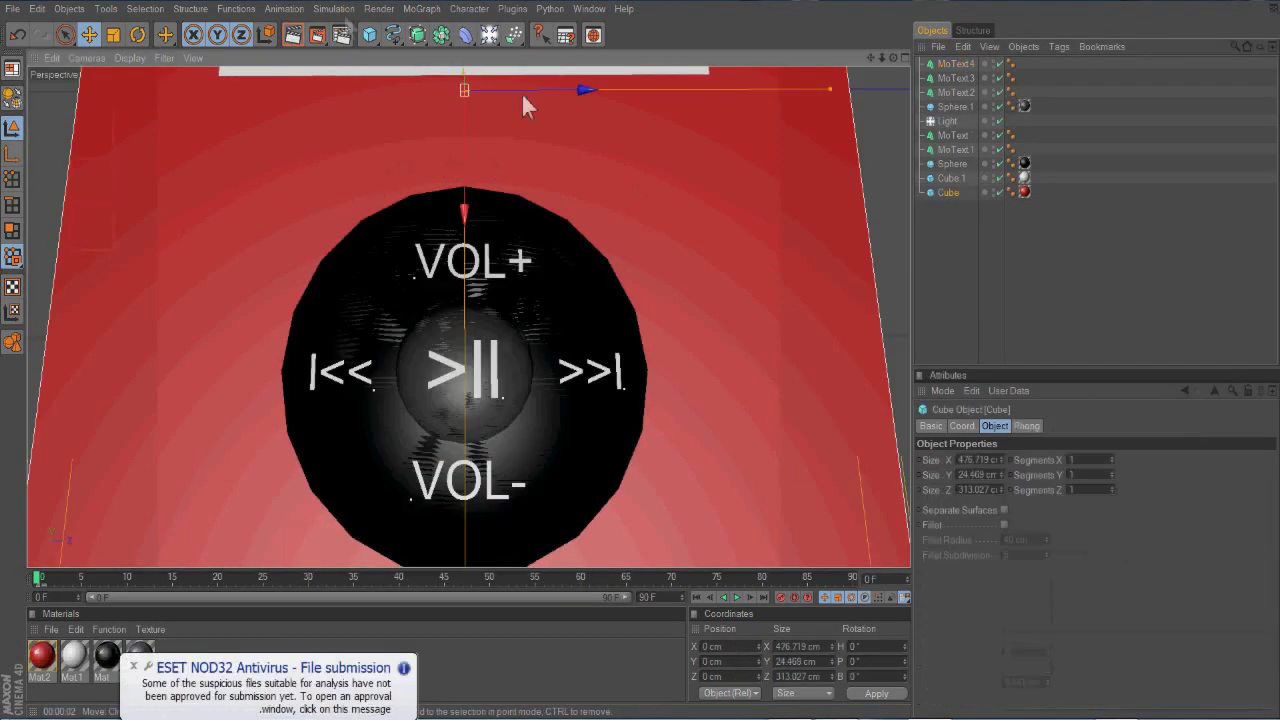
# Set the render output width to 1920 pixels in Render Settings
pyautogui.hotkey('ctrl', 'b')
pyautogui.click(130, 44)
pyautogui.click(318, 78)
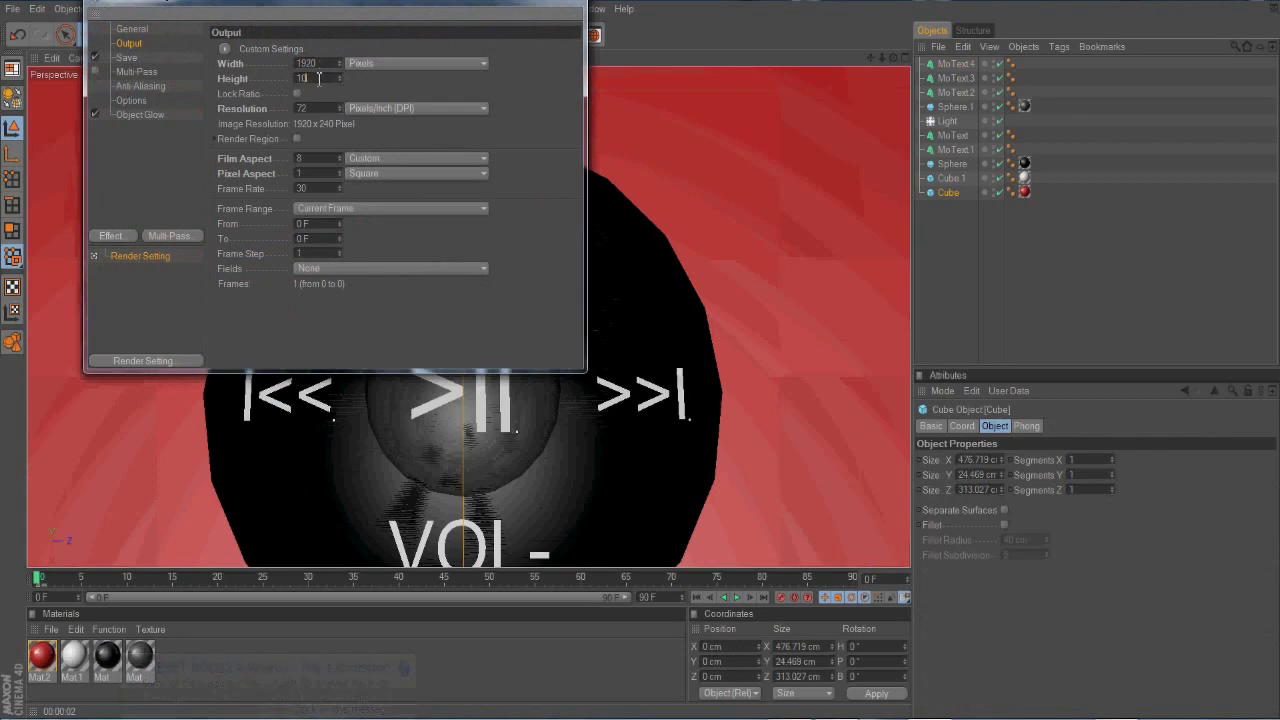
pyautogui.press('Return')
pyautogui.click(127, 57)
pyautogui.click(136, 72)
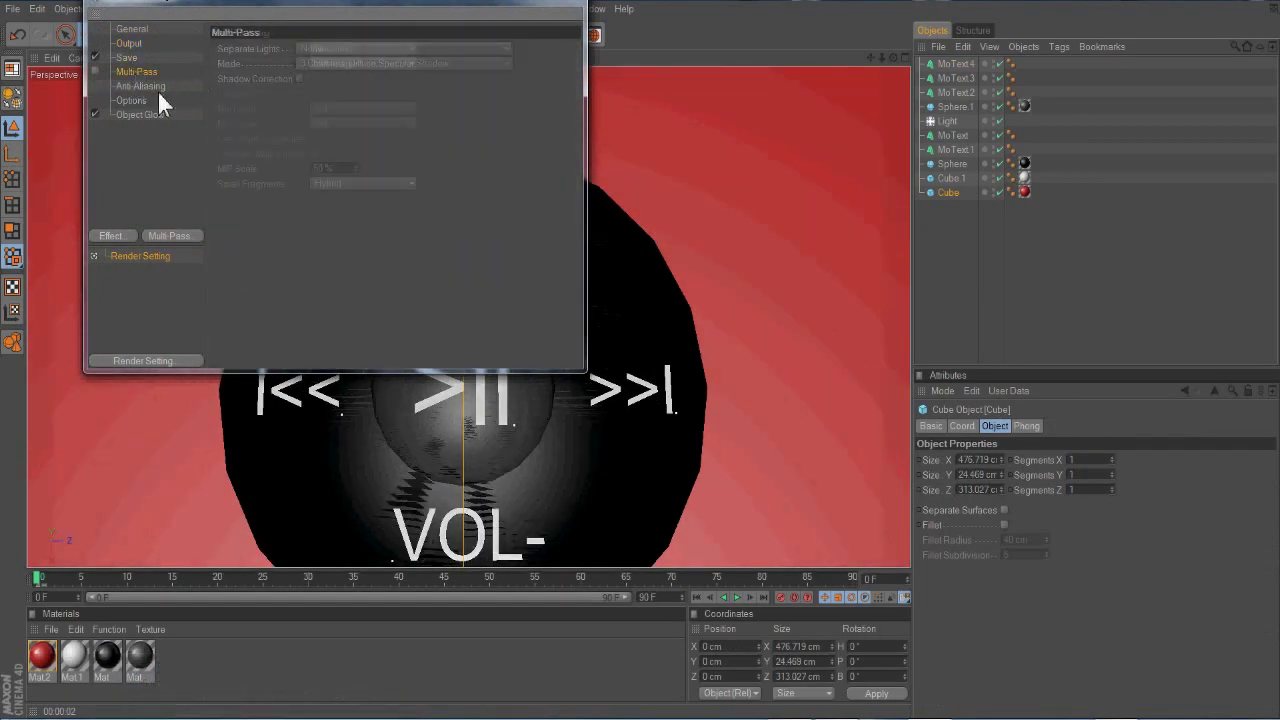
pyautogui.click(557, 14)
# Render previews and nudge the VOL- label sideways to centre it
pyautogui.scroll(-5, 475, 248)
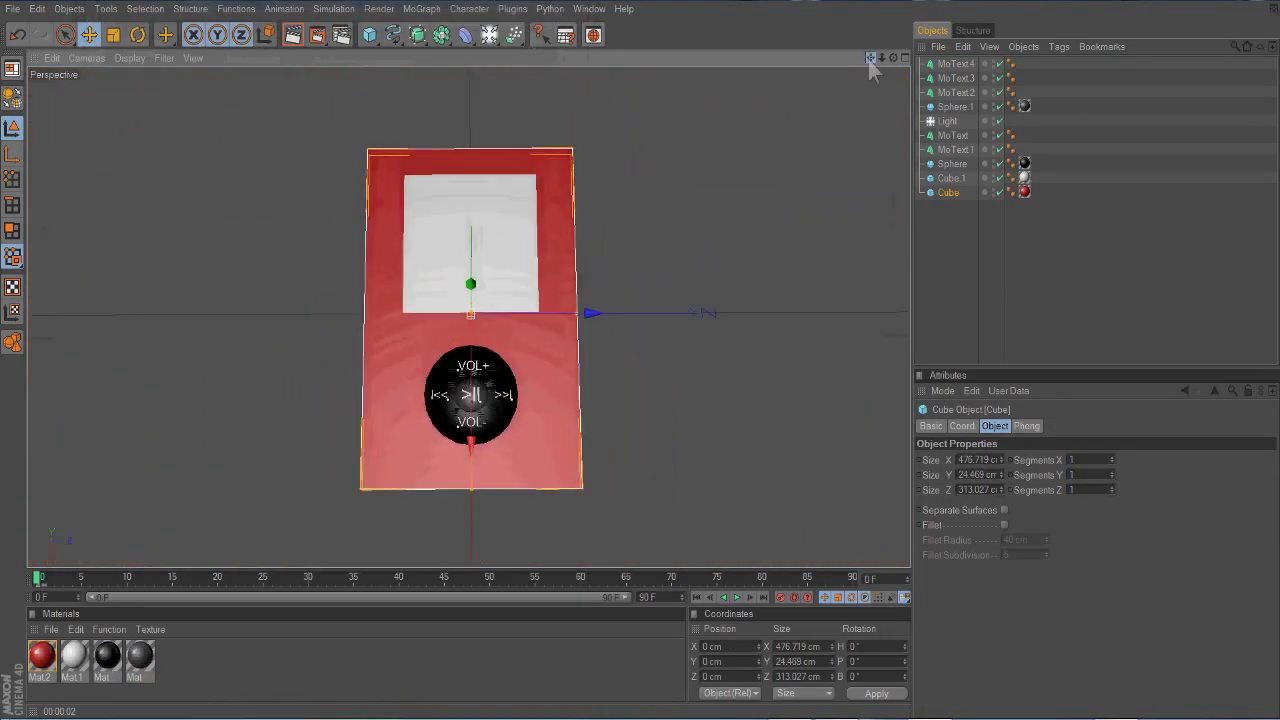
pyautogui.hotkey('ctrl', 'r')
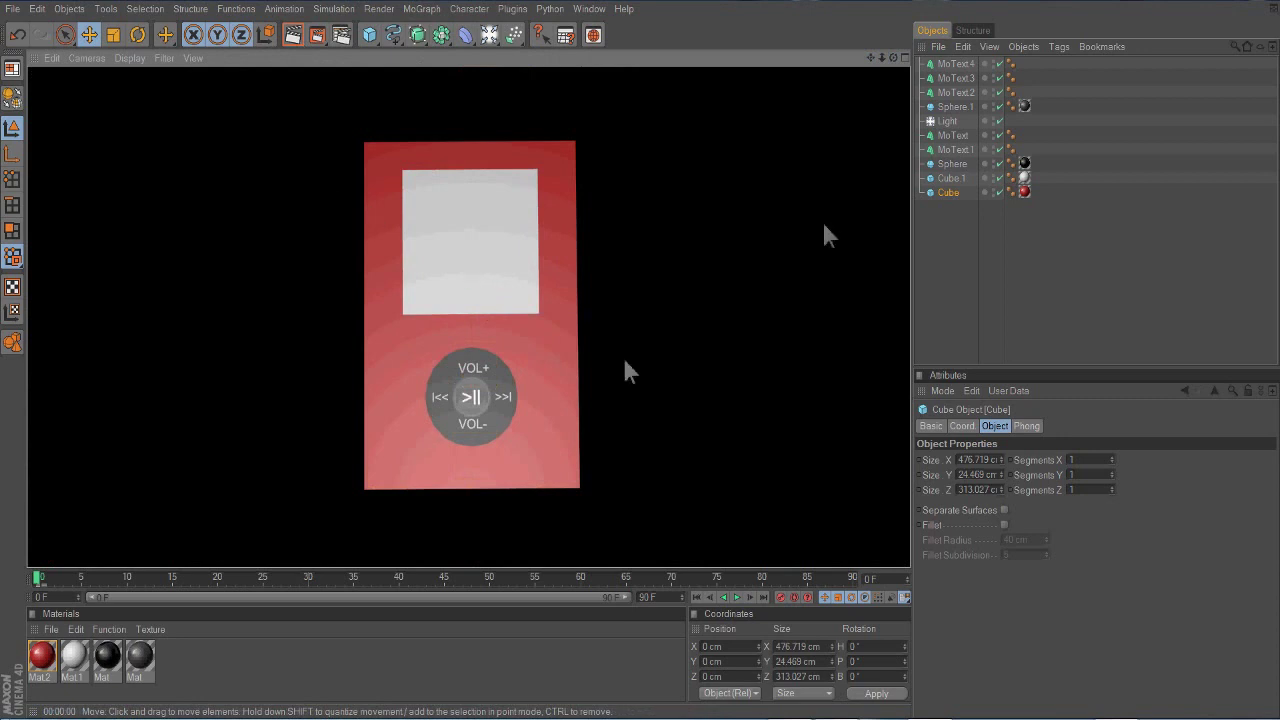
pyautogui.click(470, 428)
pyautogui.hotkey('ctrl', 'r')
pyautogui.click(475, 435)
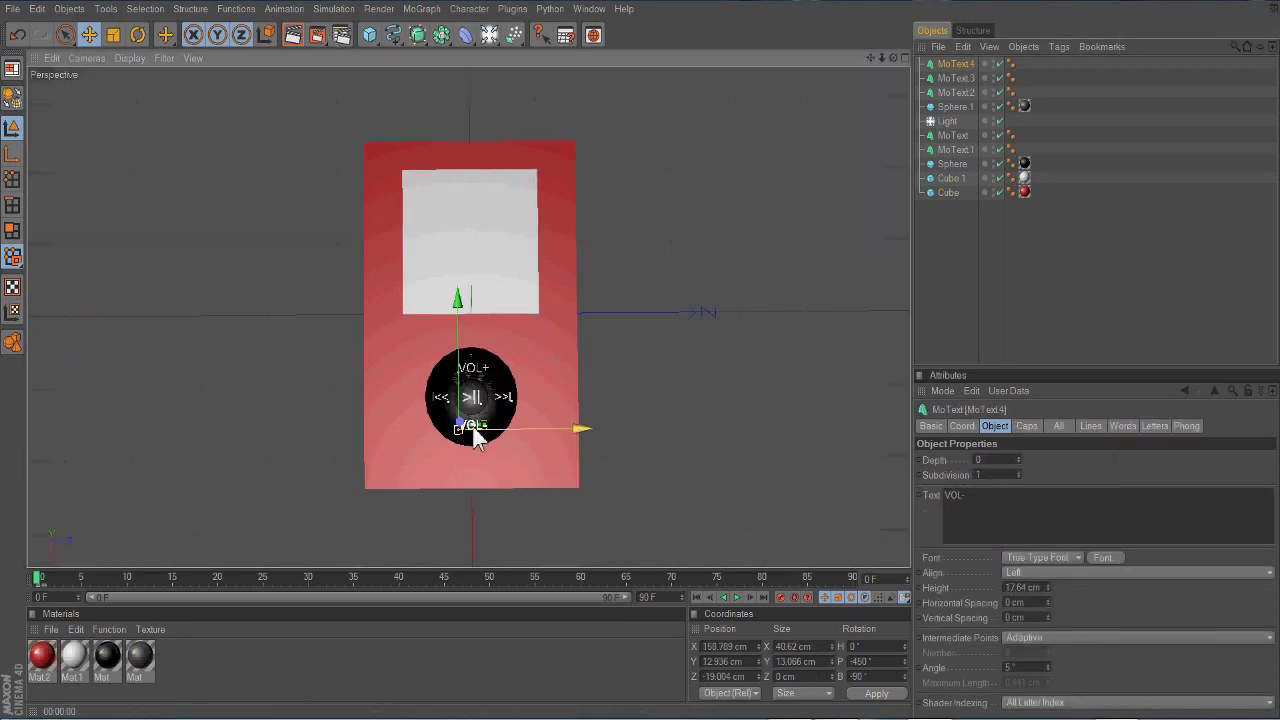
pyautogui.hotkey('ctrl', 'r')
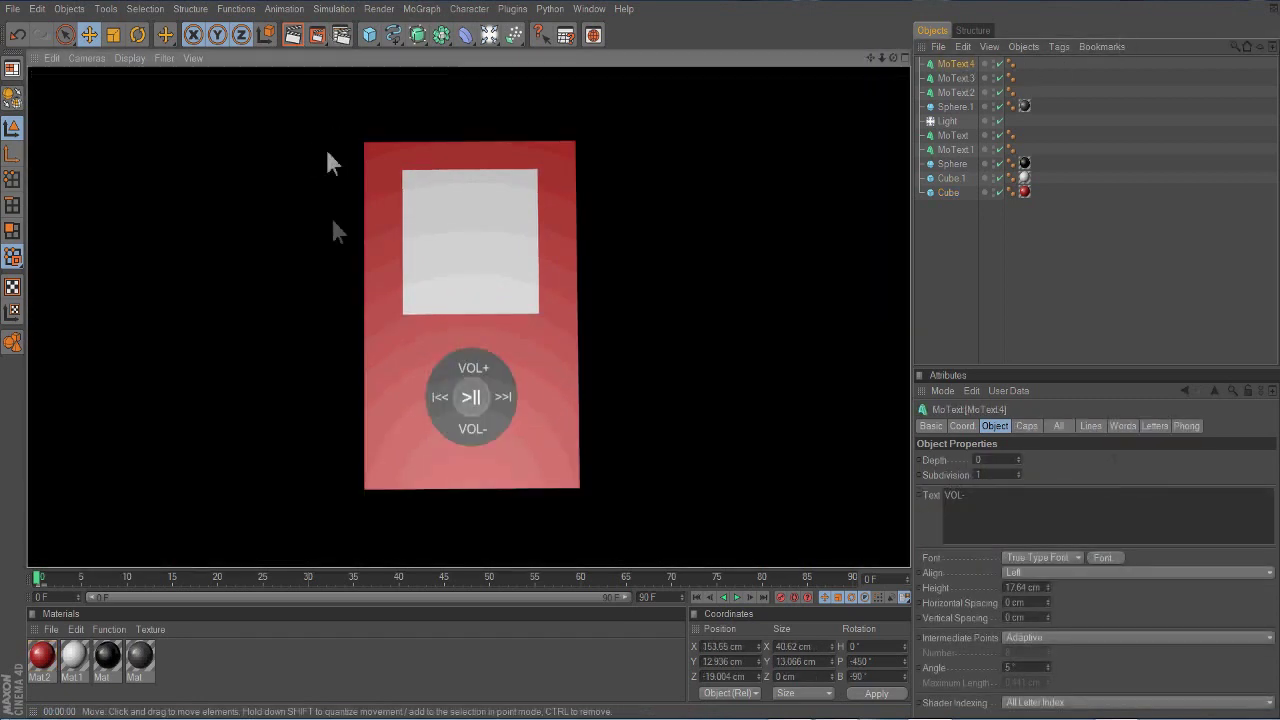
# Move the scene light far out along the X axis
pyautogui.click(740, 261)
pyautogui.moveTo(893, 57); pyautogui.dragTo(860, 120)
pyautogui.moveTo(634, 151); pyautogui.dragTo(748, 126)
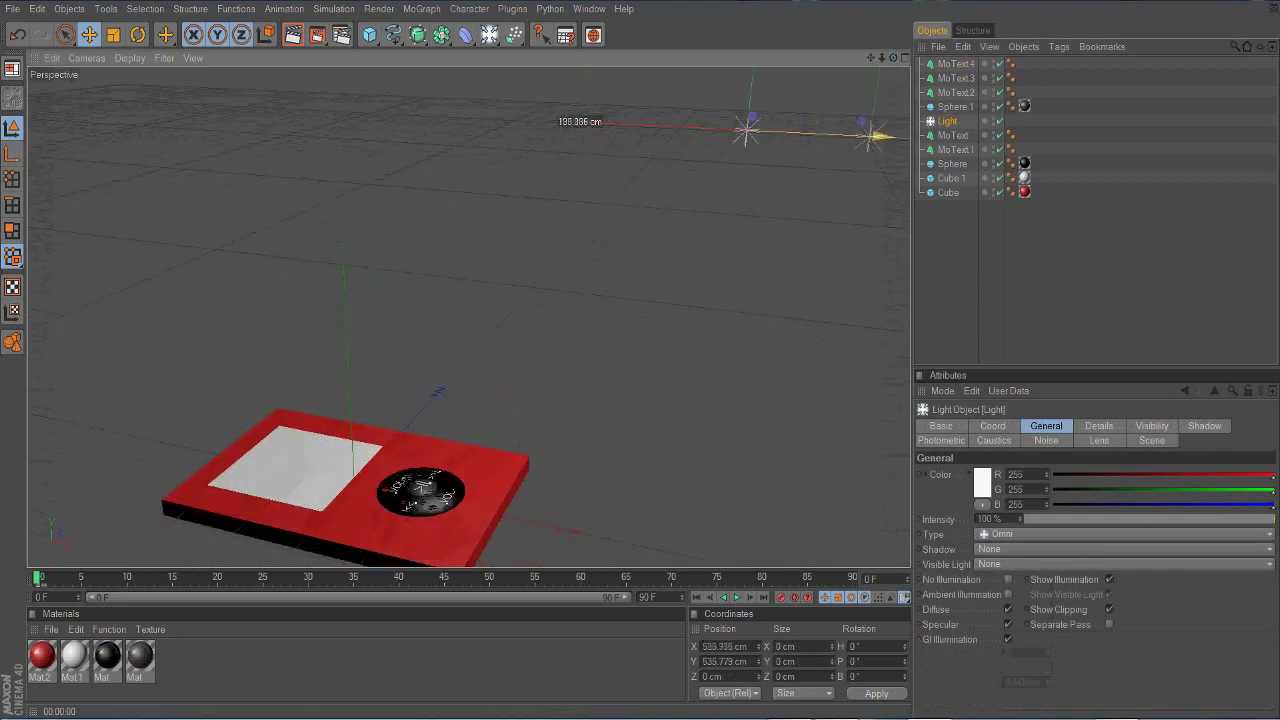
# Render the player from a front-on view to check the lighting
pyautogui.hotkey('ctrl', 'r')
pyautogui.moveTo(893, 57); pyautogui.dragTo(300, 314)
pyautogui.hotkey('ctrl', 'r')
pyautogui.click(757, 140)
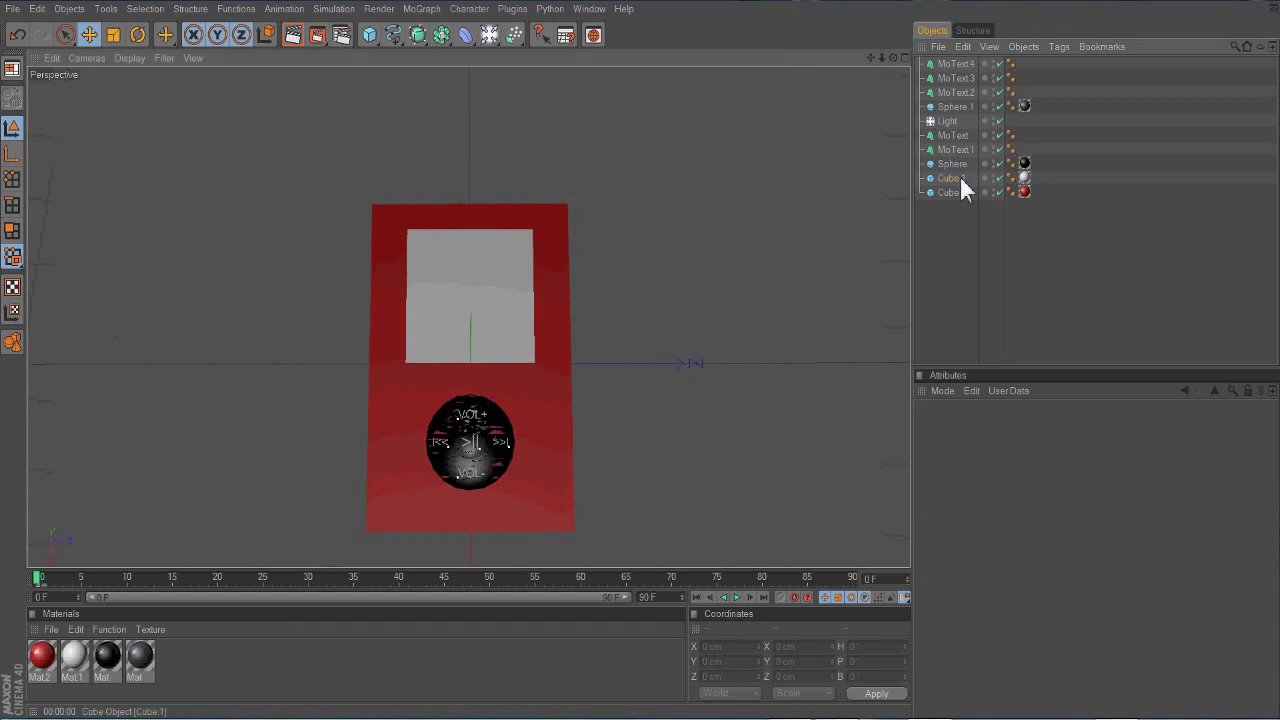
# Make Mat.1 light grey (235, 235, 235) and render the final view
pyautogui.doubleClick(1024, 178)
pyautogui.click(367, 138)
pyautogui.click(396, 201)
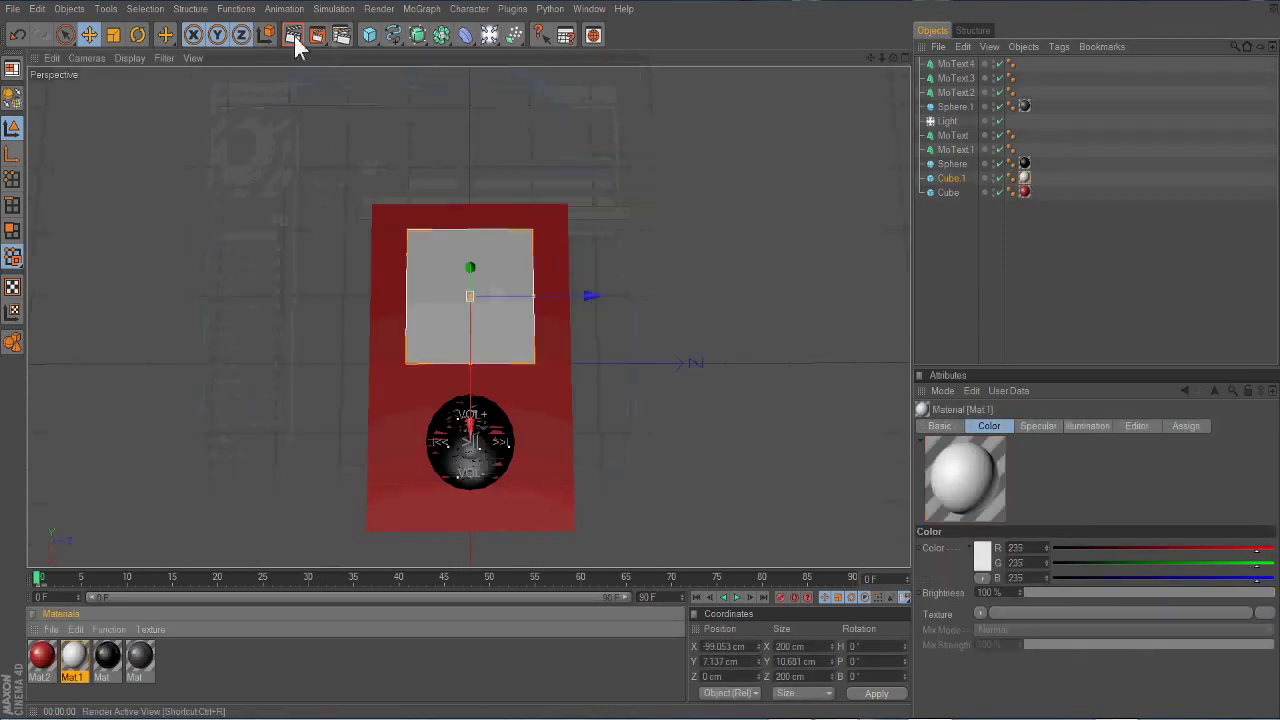
pyautogui.click(293, 35)
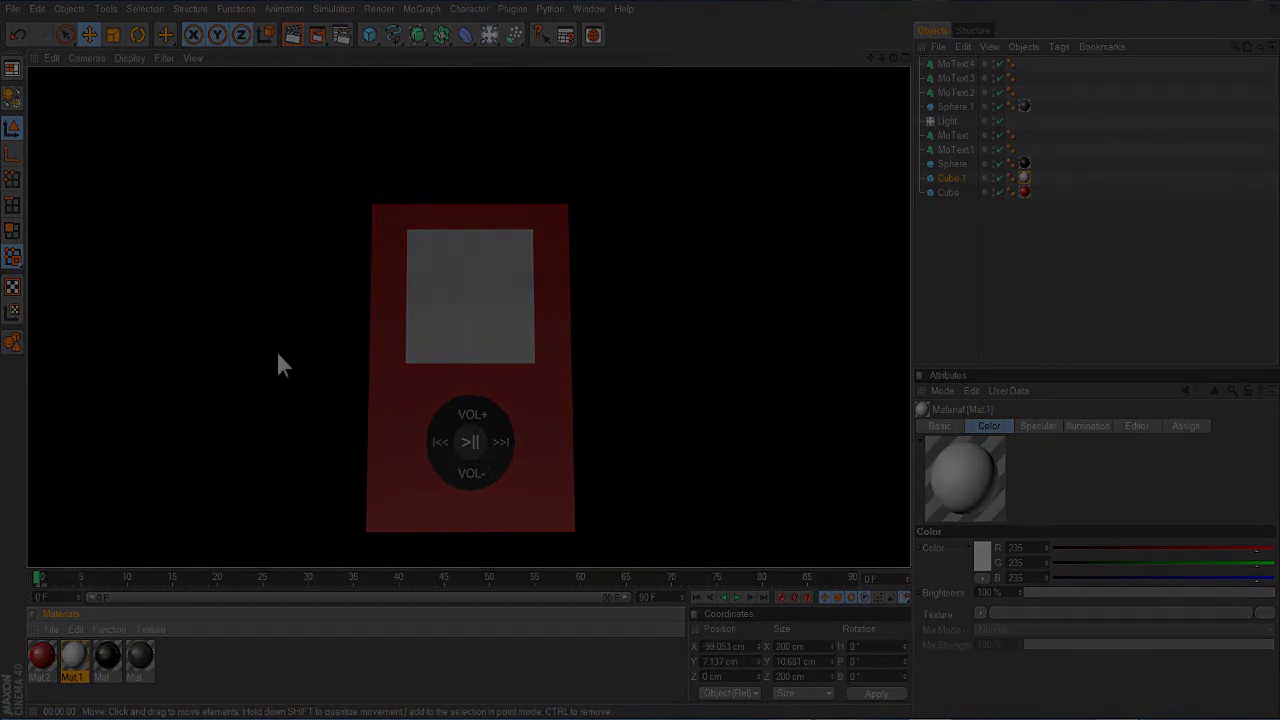